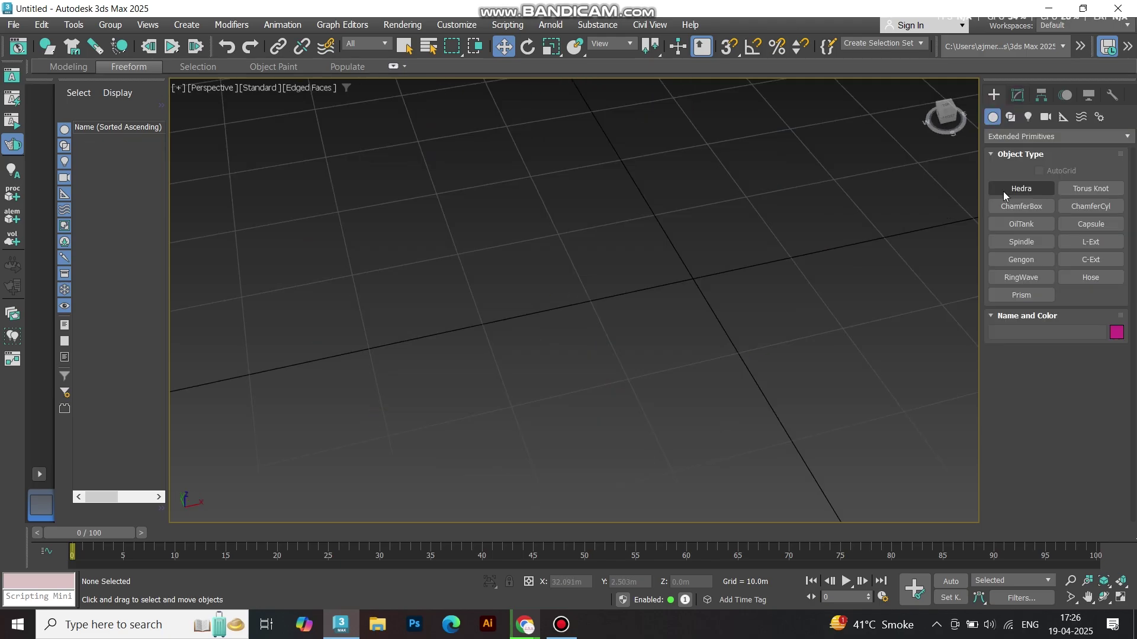
Pick the ChamferCyl tool from Extended Primitives in the empty scene
left_click(1090, 206)
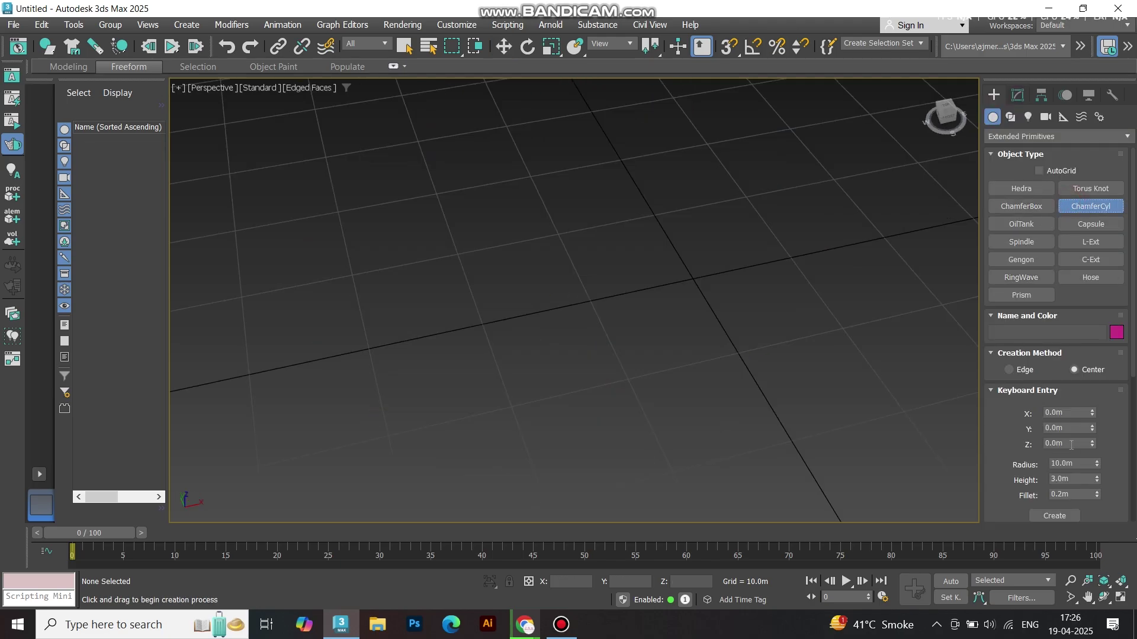
Create ChamferCyl001 at the origin with radius 10m, height 3m and fillet 0.2m, and show its parameters
left_click(1052, 514)
middle_click_drag(706, 406, 680, 437)
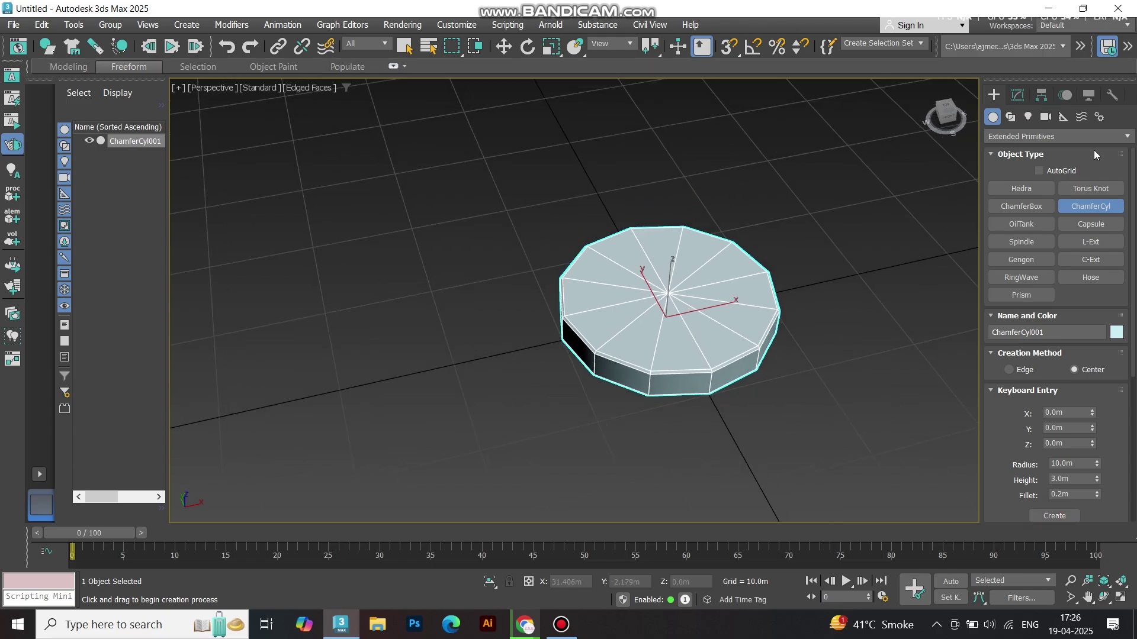
left_click(1017, 95)
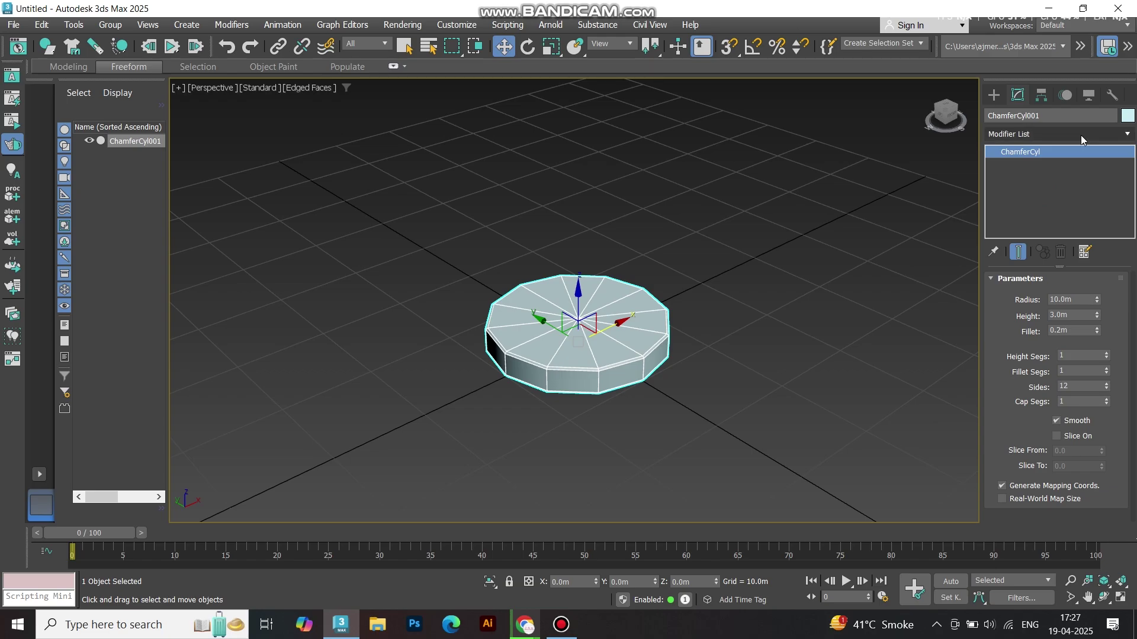
Add a TurboSmooth modifier to the cylinder with 2 iterations
left_click(1081, 135)
type("tu")
key("Return")
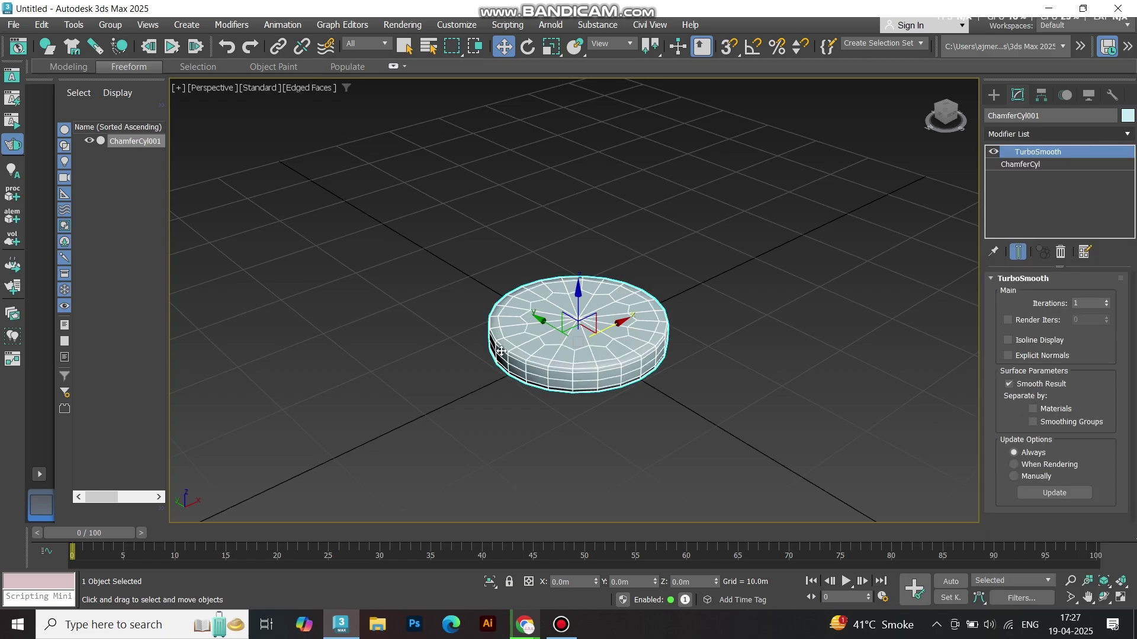
left_click(1106, 302)
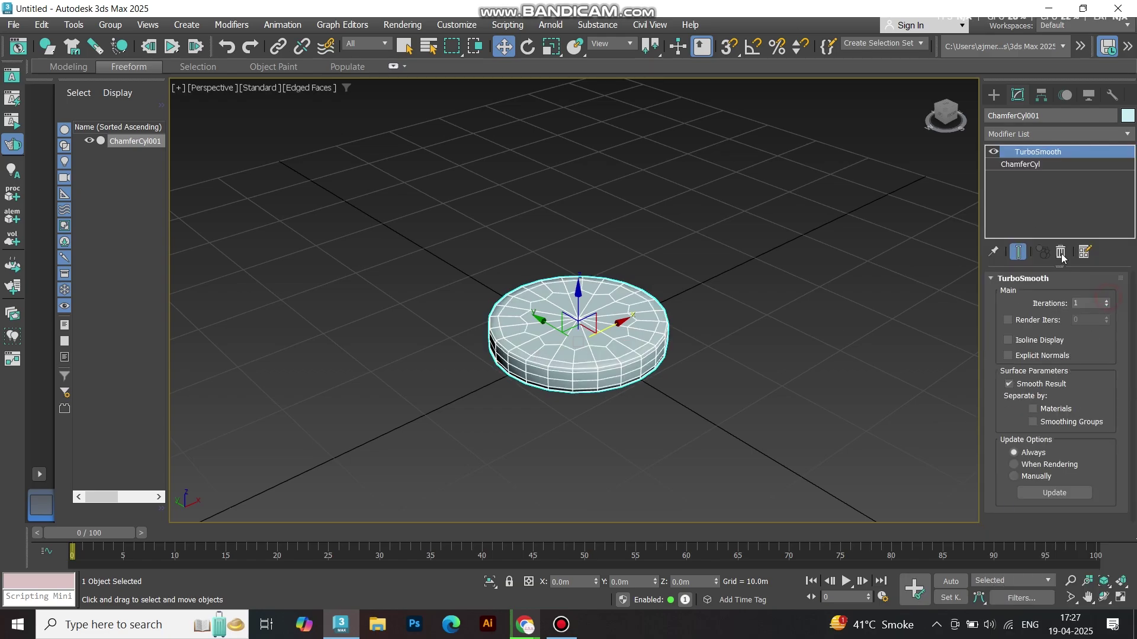
left_click(1105, 301)
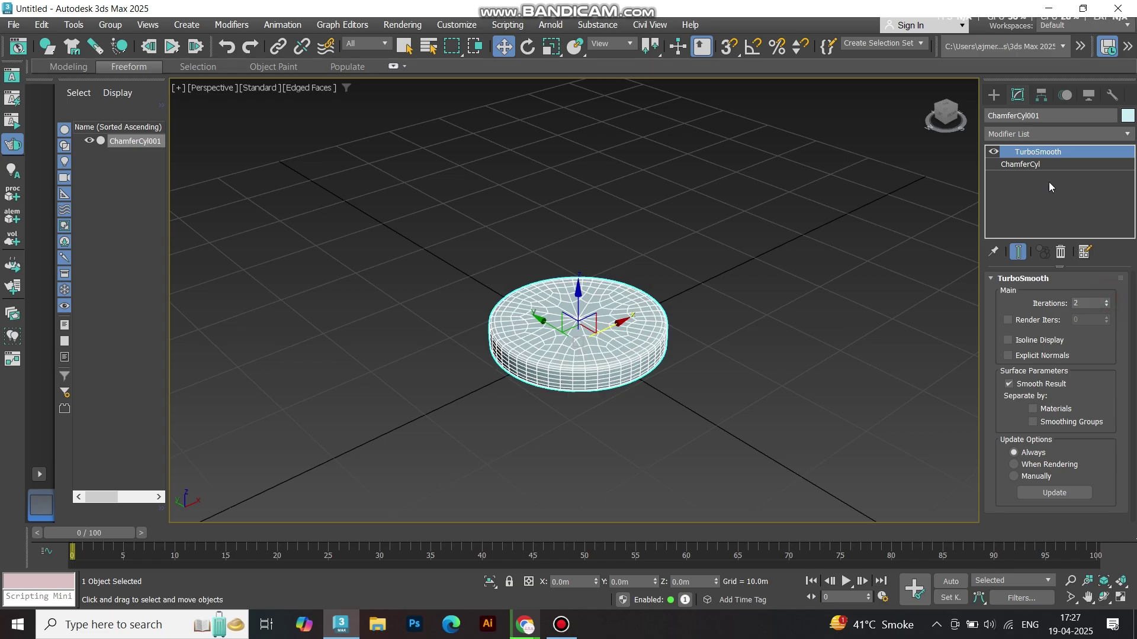
Stack an FFD 3x3x3 lattice above TurboSmooth and expand its sub-levels
left_click(1046, 135)
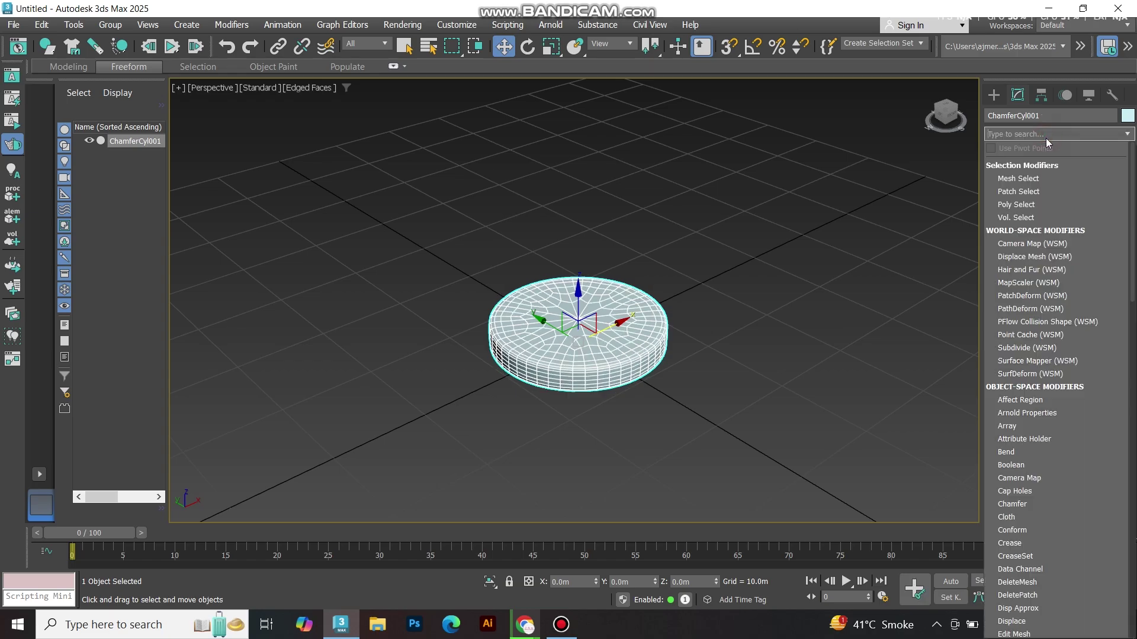
type("ff")
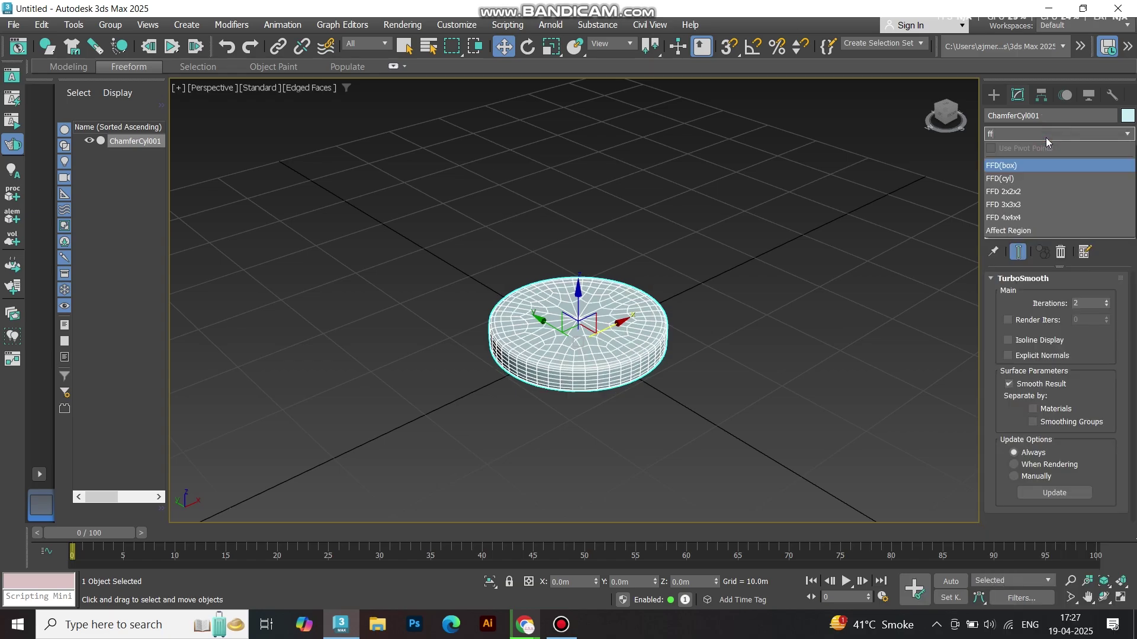
left_click(1037, 202)
left_click(721, 283)
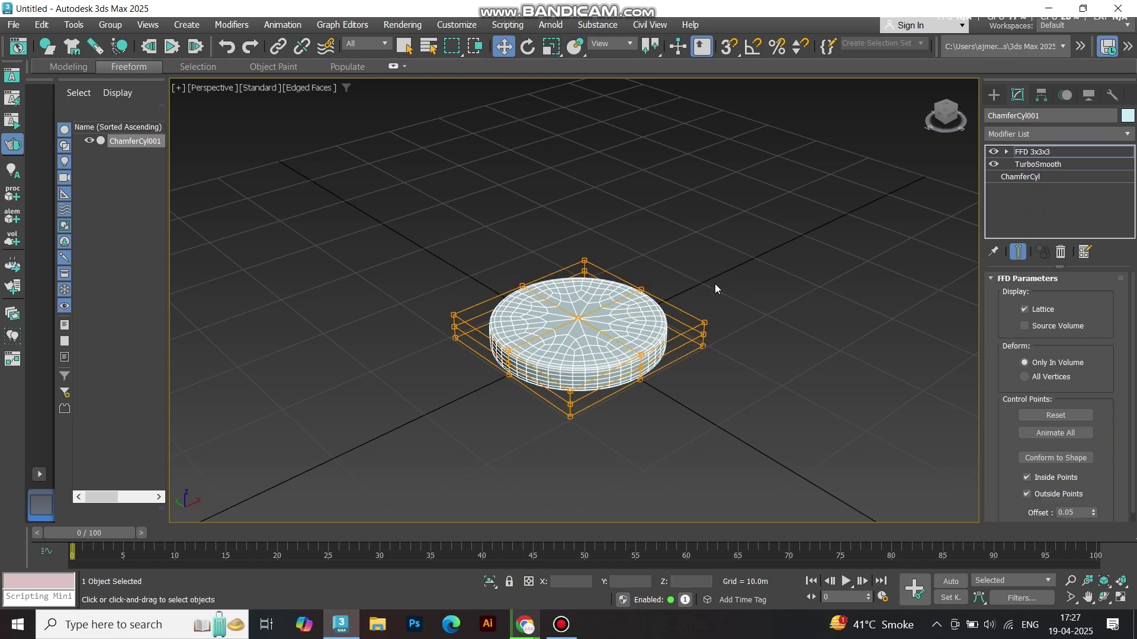
middle_click_drag(442, 294, 406, 321, "alt")
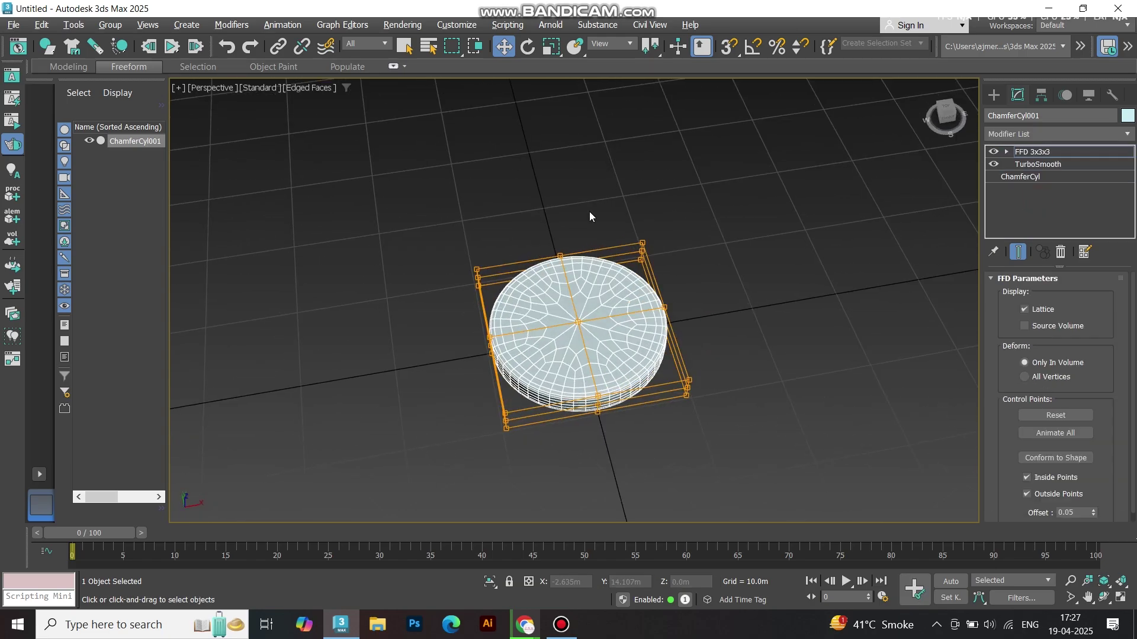
left_click(1005, 151)
Select the FFD control points and scale them inward into a narrow, pointed leaf outline
left_click(1036, 165)
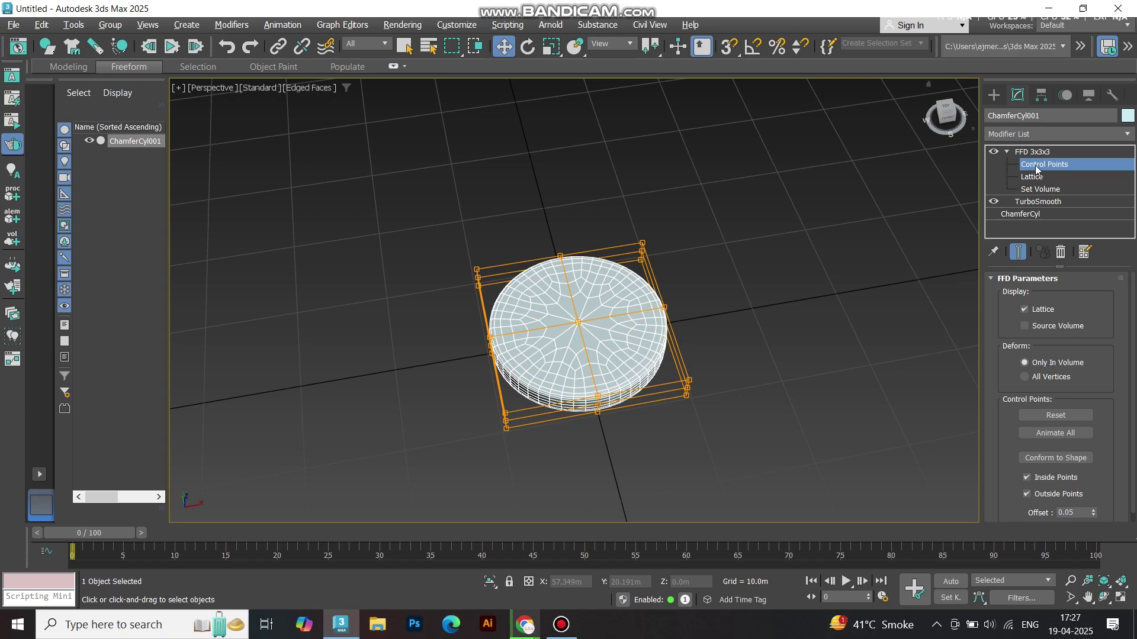
left_click_drag(418, 232, 769, 293)
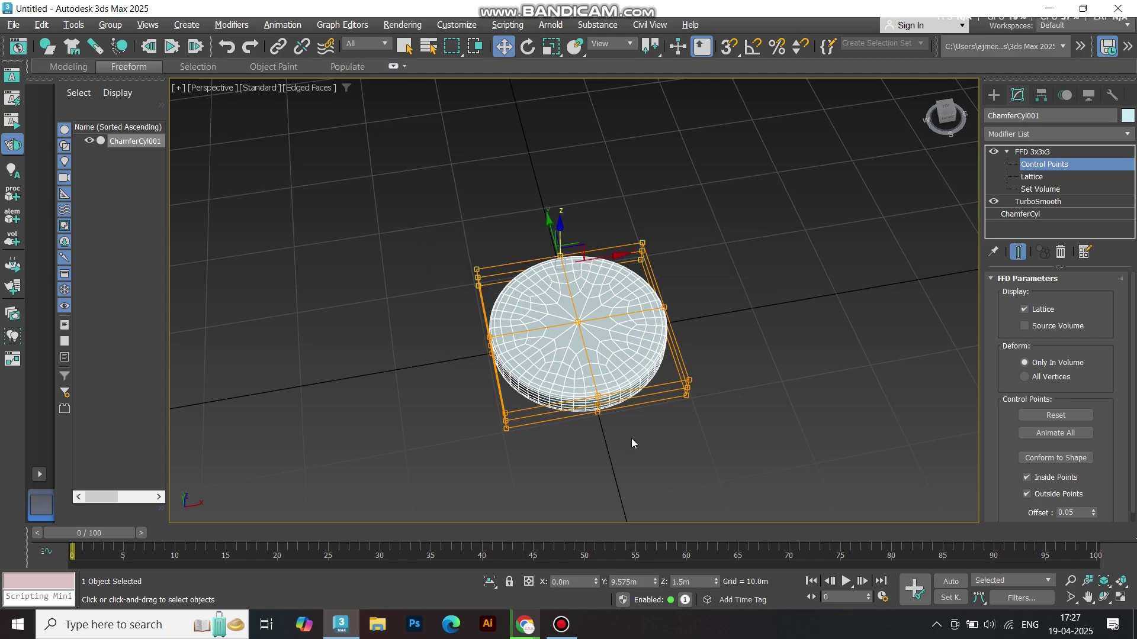
left_click_drag(723, 386, 735, 376)
key("r")
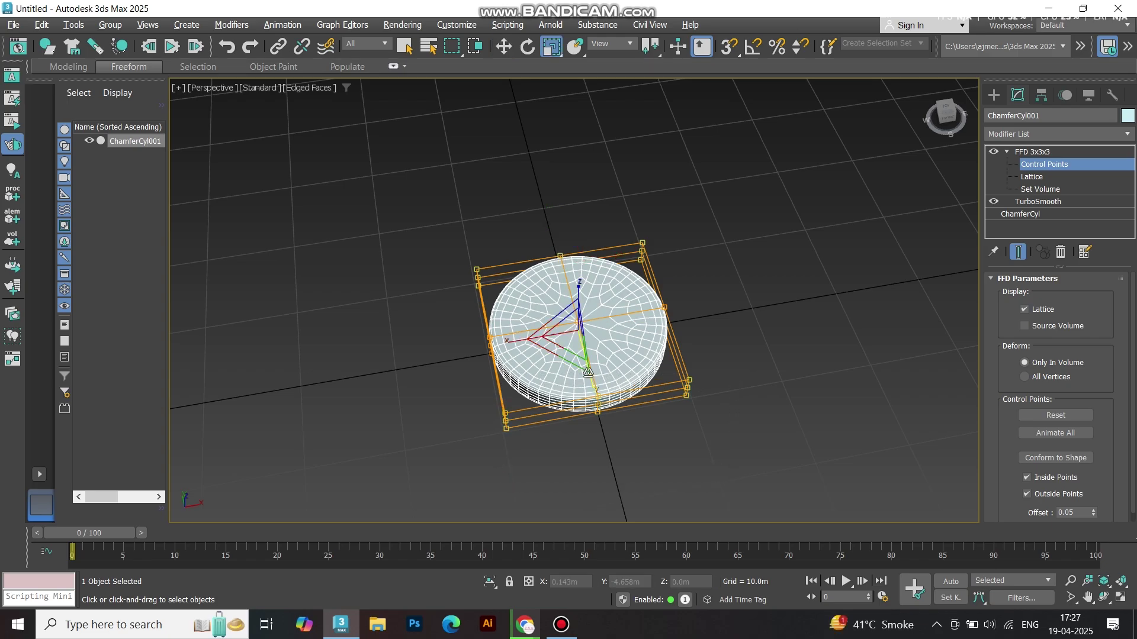
left_click_drag(512, 340, 602, 179)
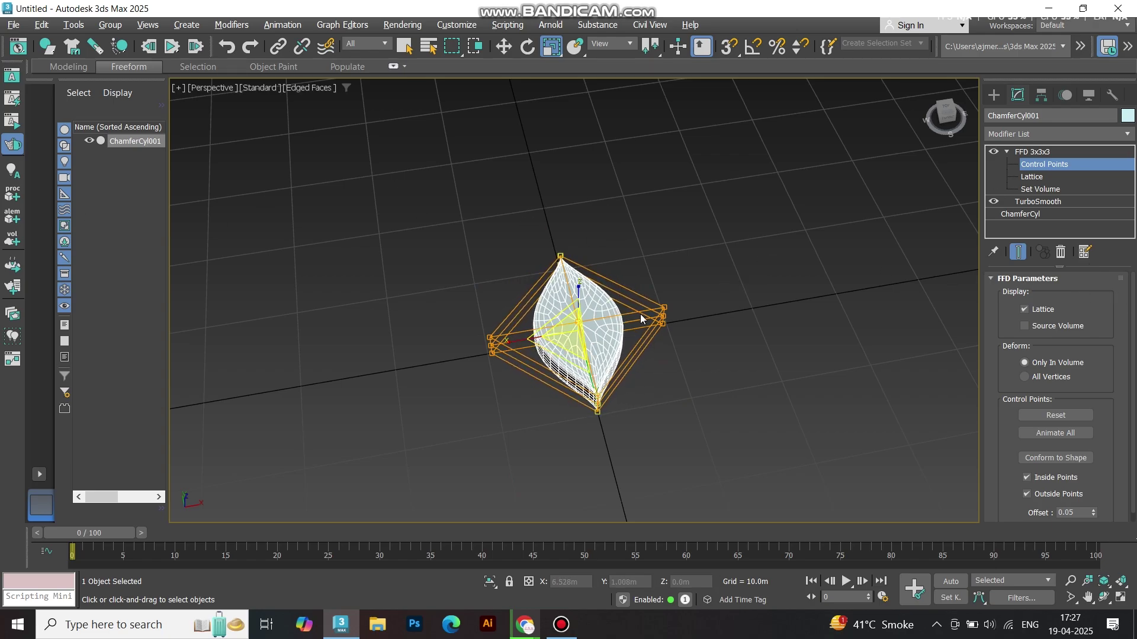
left_click(662, 315)
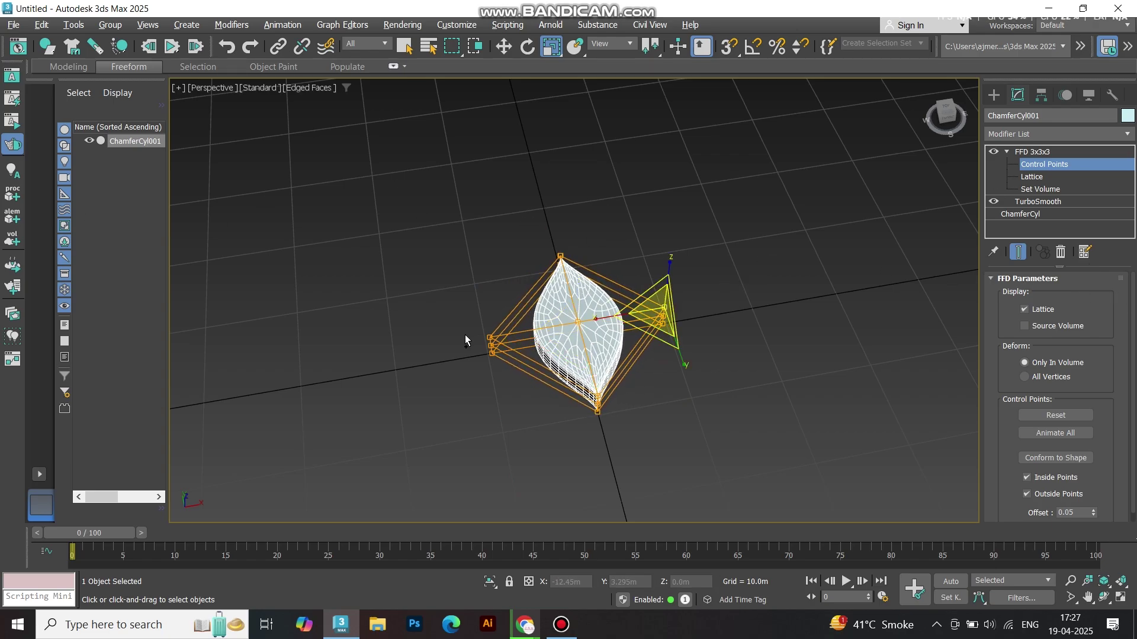
left_click(491, 336)
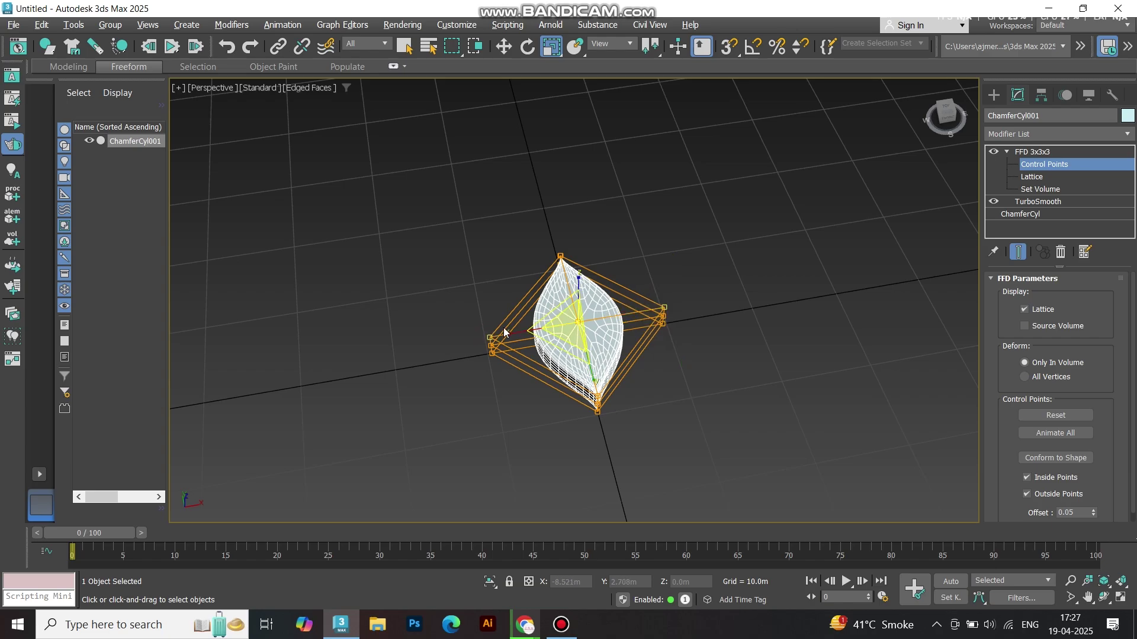
scroll(503, 332, "up", 5)
left_click(463, 385)
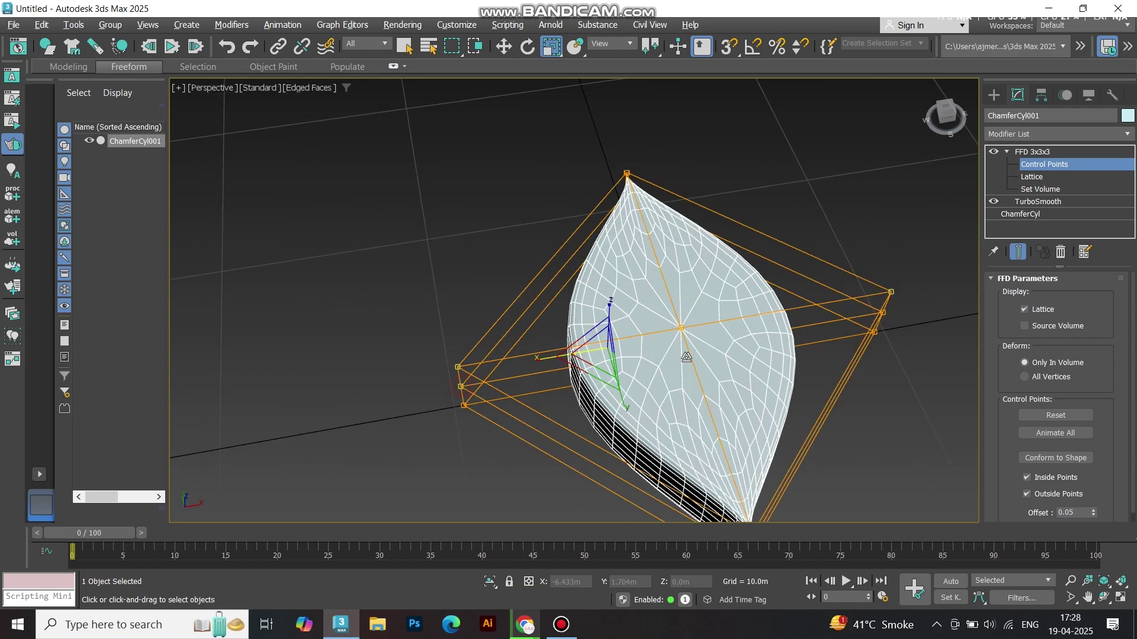
middle_click_drag(622, 371, 833, 360, "alt")
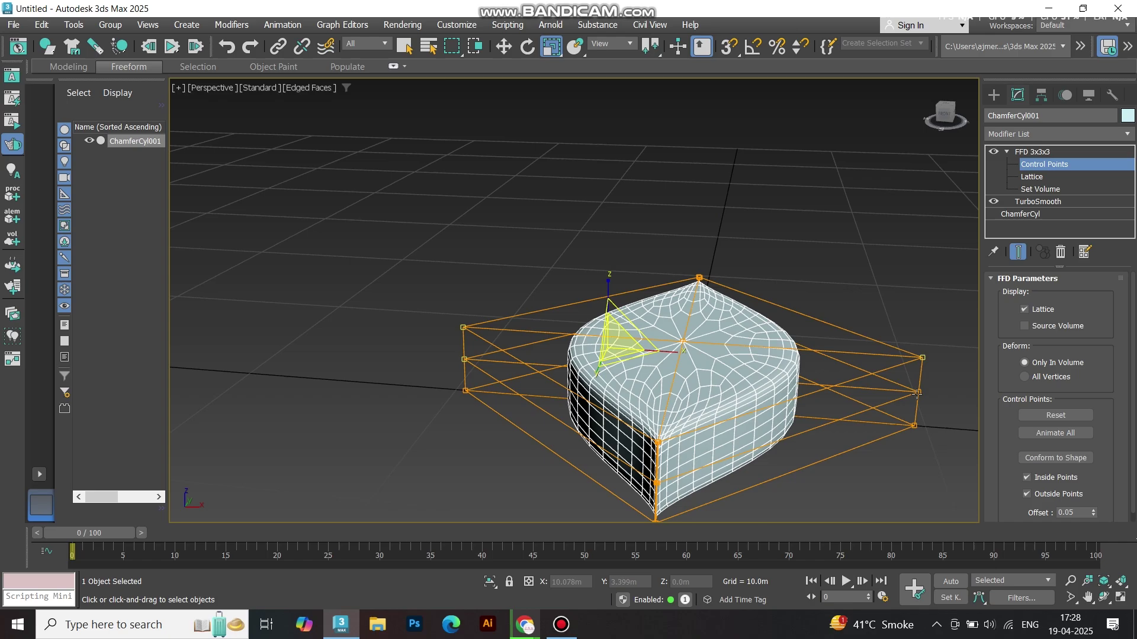
Select the lattice's centre top control points and move them along Z, checking in wireframe
left_click(684, 341)
key("w")
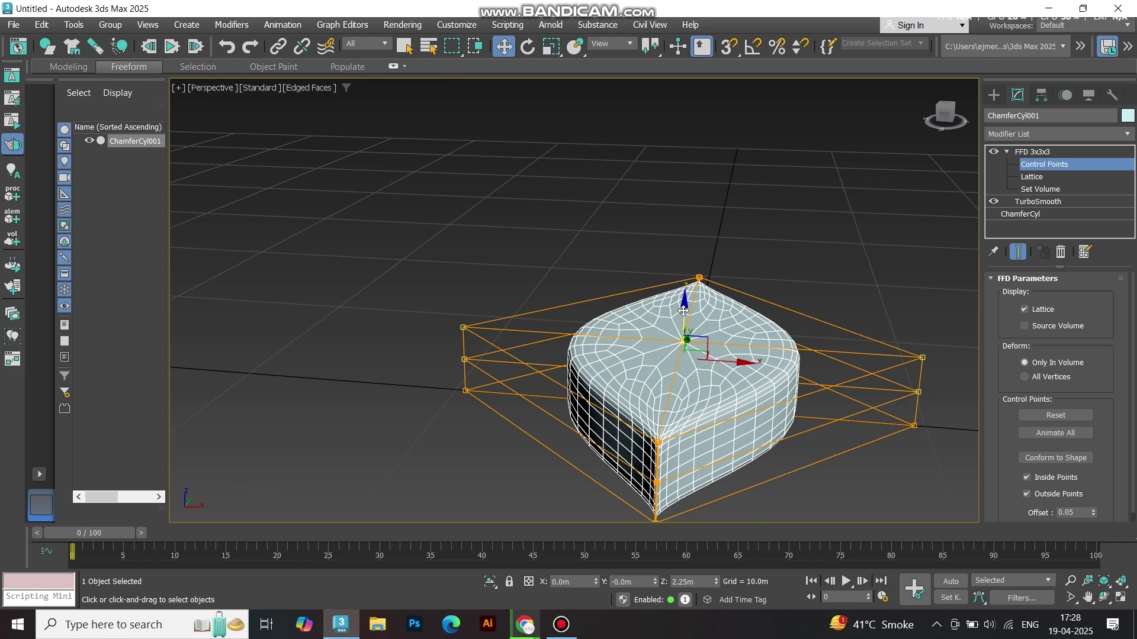
left_click_drag(690, 313, 662, 318)
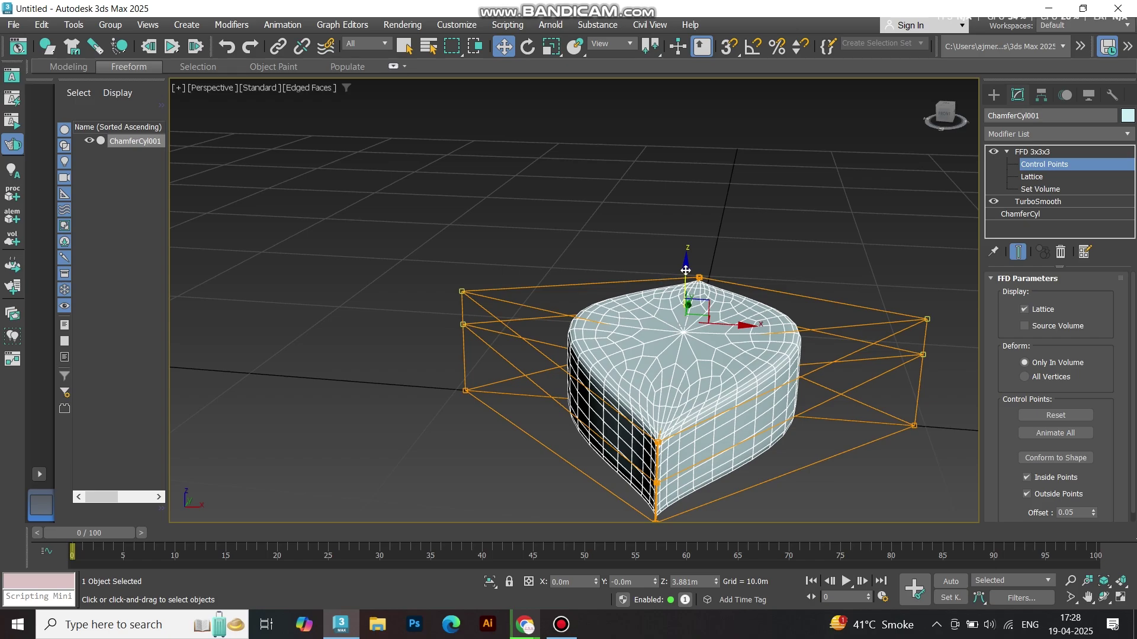
left_click_drag(686, 270, 687, 252)
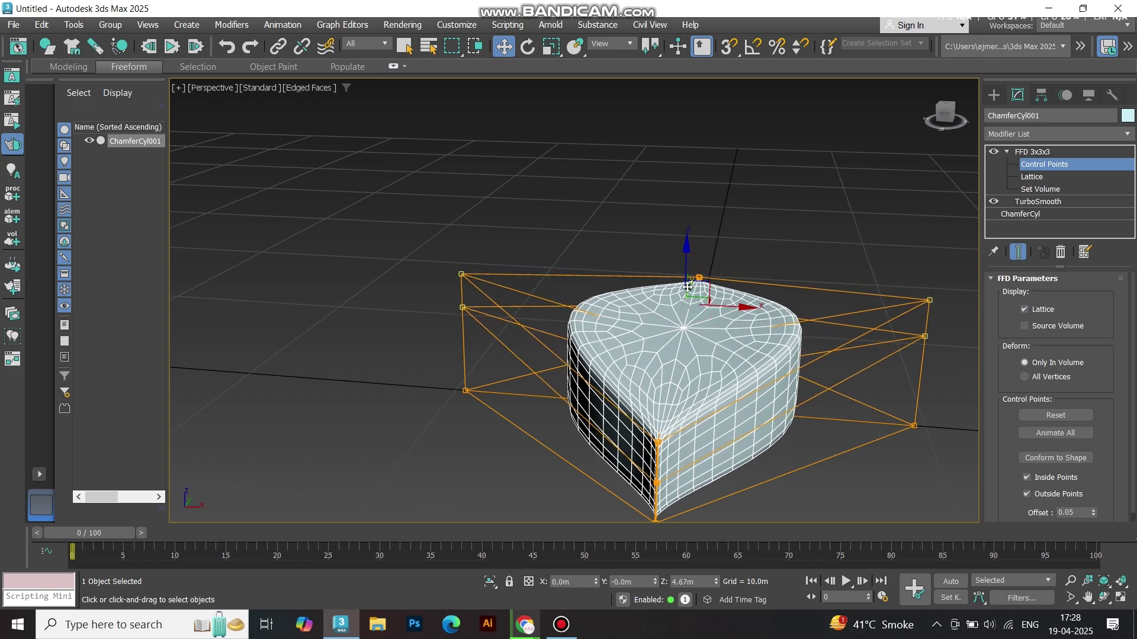
key("F3")
left_click_drag(685, 337, 688, 380)
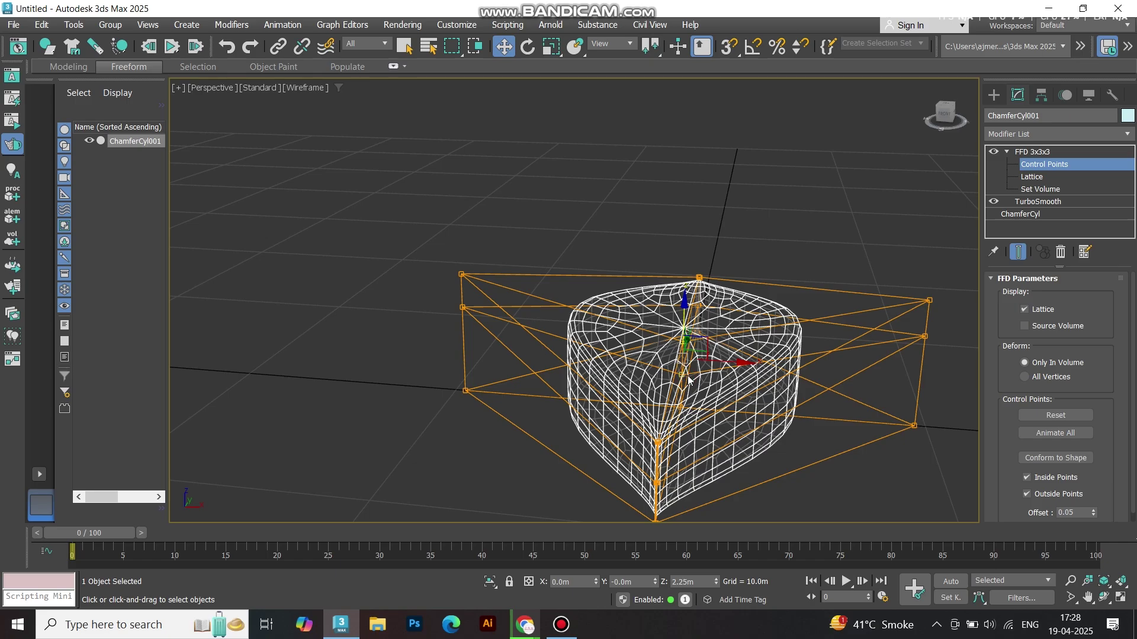
Drop the centre control points further to cup the petal, then deselect them
key("F3")
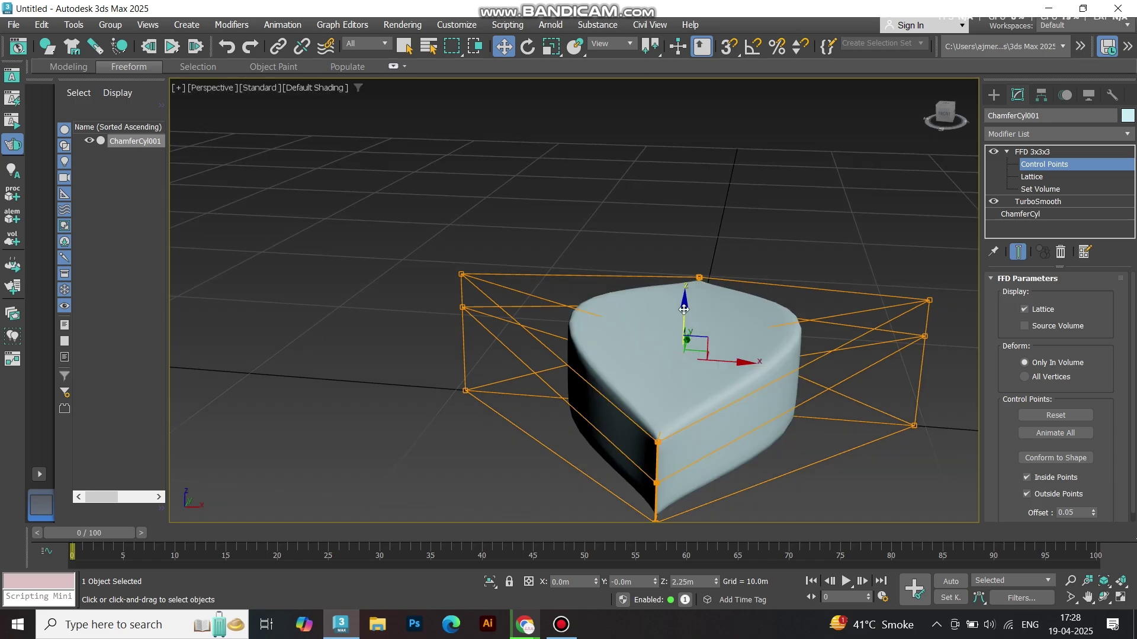
key("F4")
left_click_drag(684, 308, 685, 353)
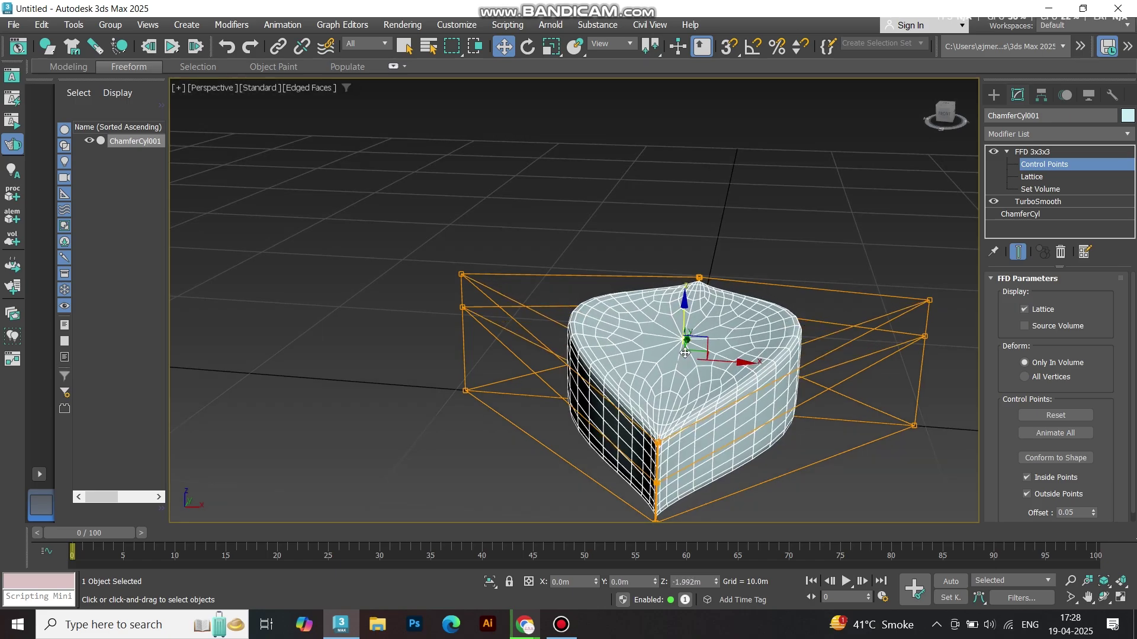
key("F4")
scroll(540, 386, "down", 5)
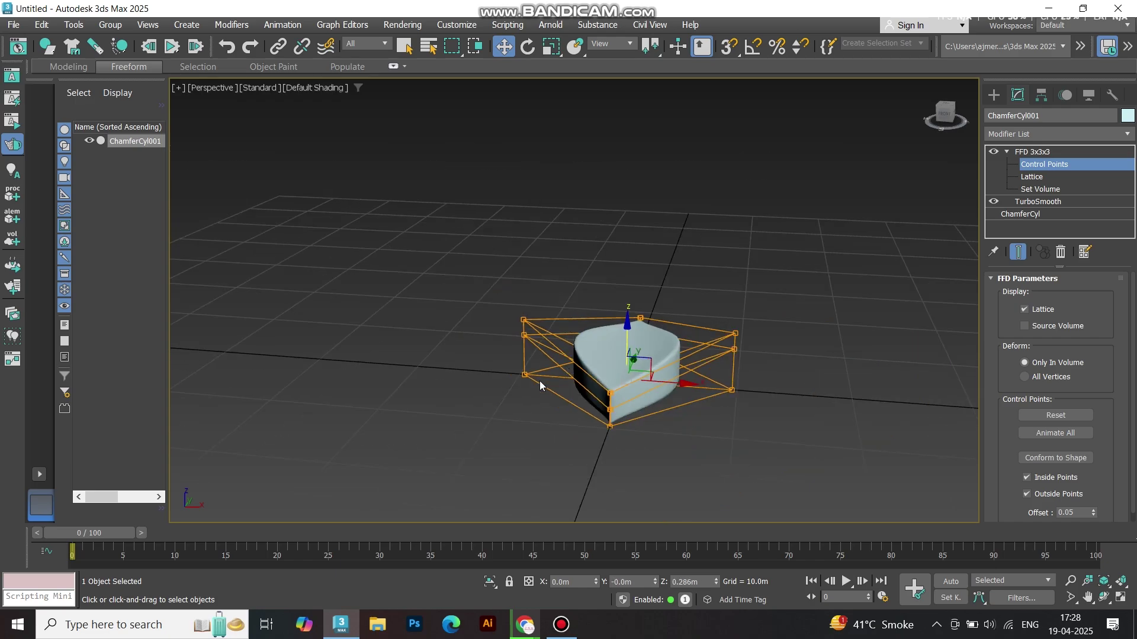
mouse_move(540, 385)
middle_mouse_down("alt")
mouse_move(599, 428)
mouse_move(601, 402)
mouse_move(608, 422)
middle_mouse_up("alt")
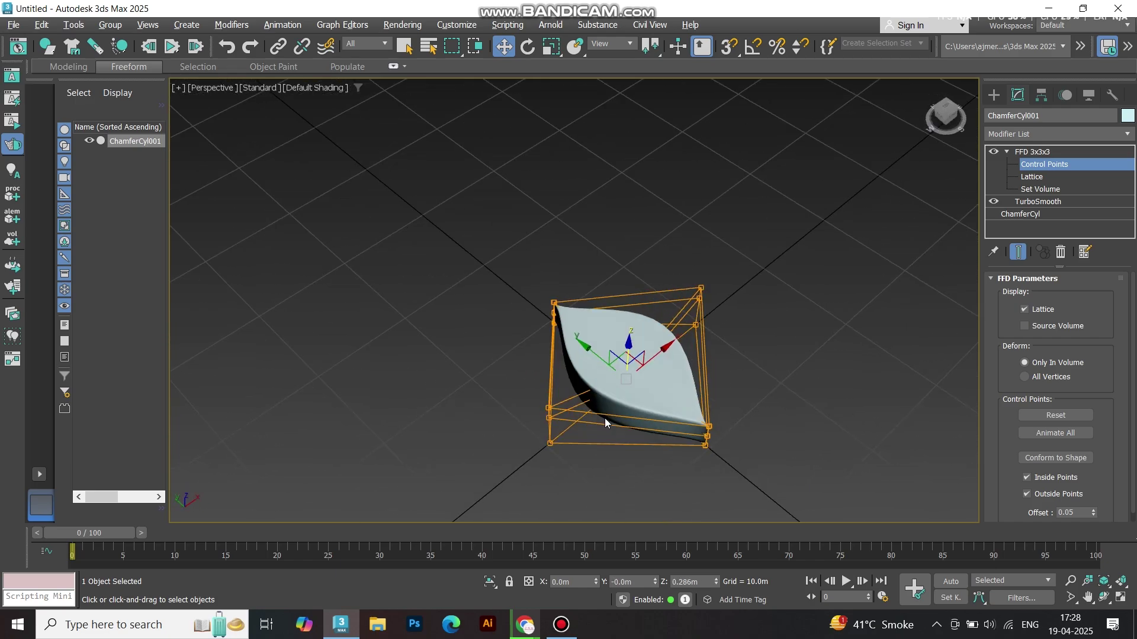
left_click(749, 414)
Leave FFD control-point editing and add an Array modifier to the petal
left_click(1010, 153)
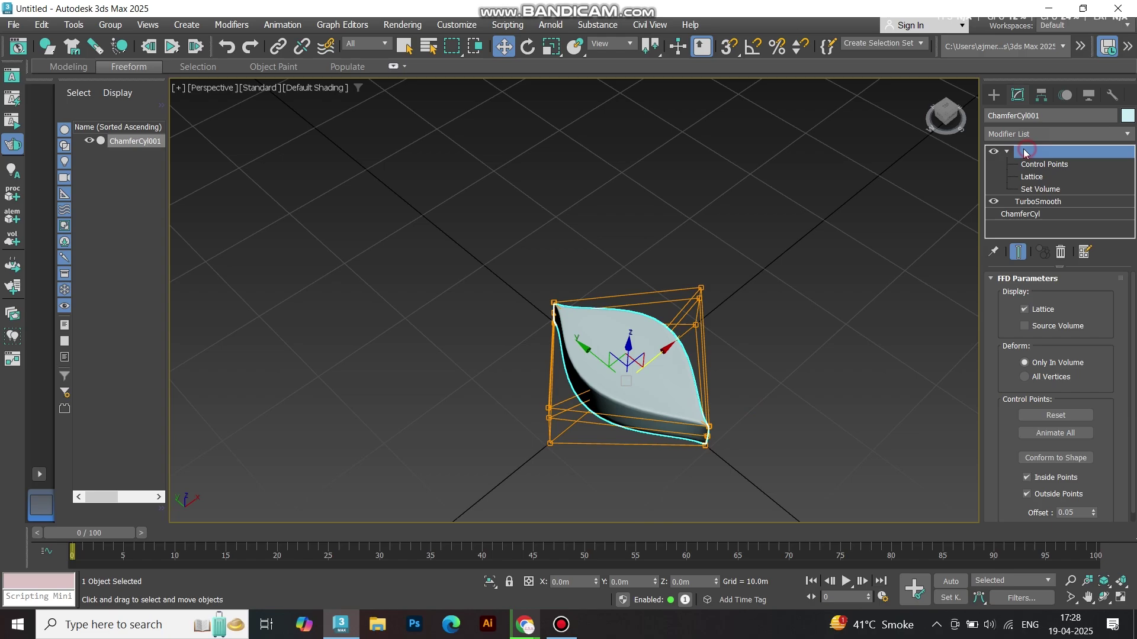
left_click(1008, 152)
middle_click_drag(716, 393, 686, 395, "alt")
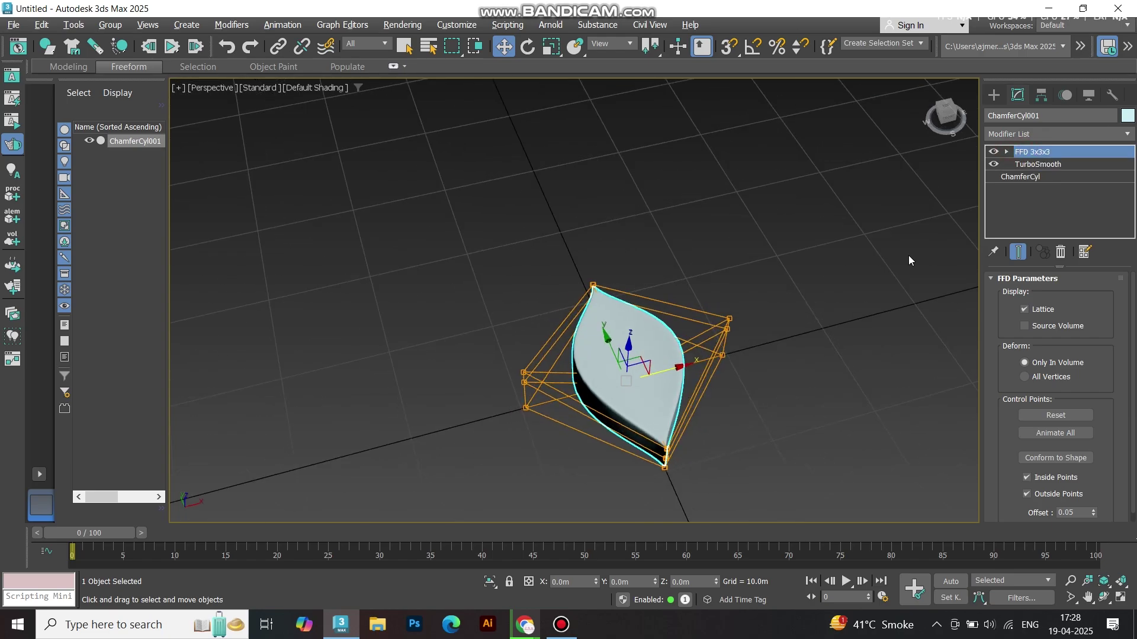
left_click(1023, 134)
type("ar")
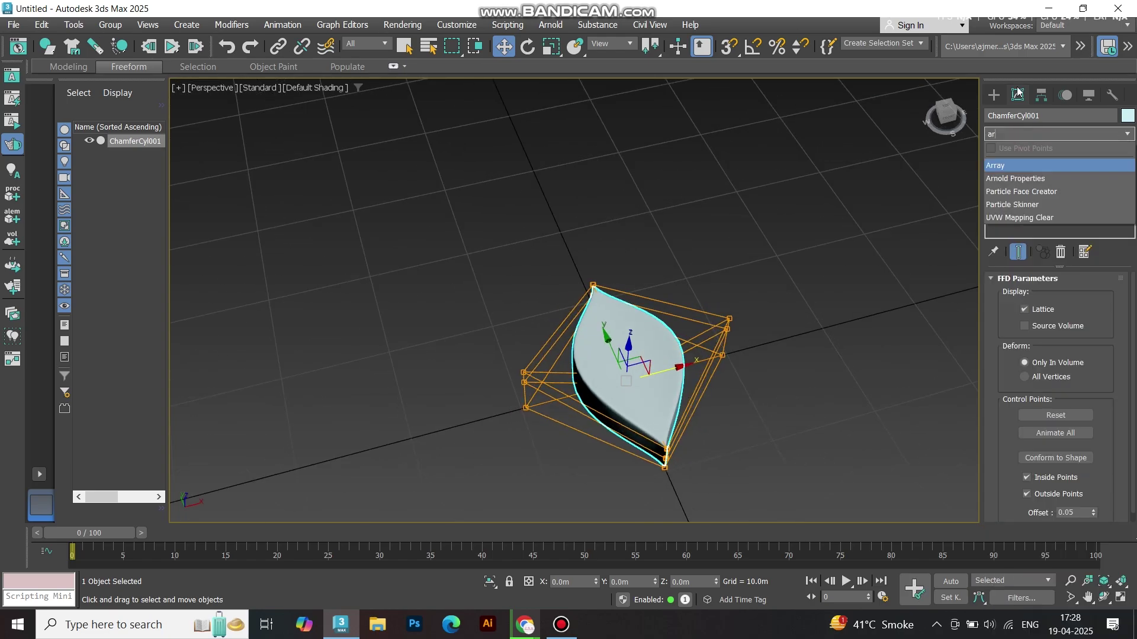
left_click(1009, 165)
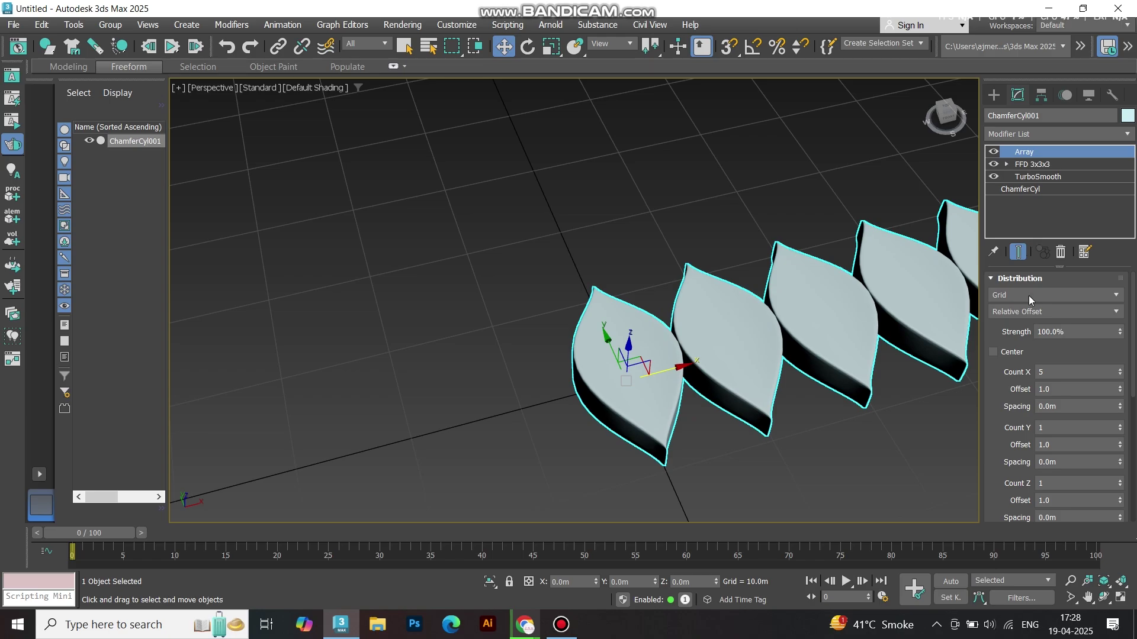
Set the Array distribution to Radial with a 15.1m radius
left_click(1028, 295)
left_click(1027, 323)
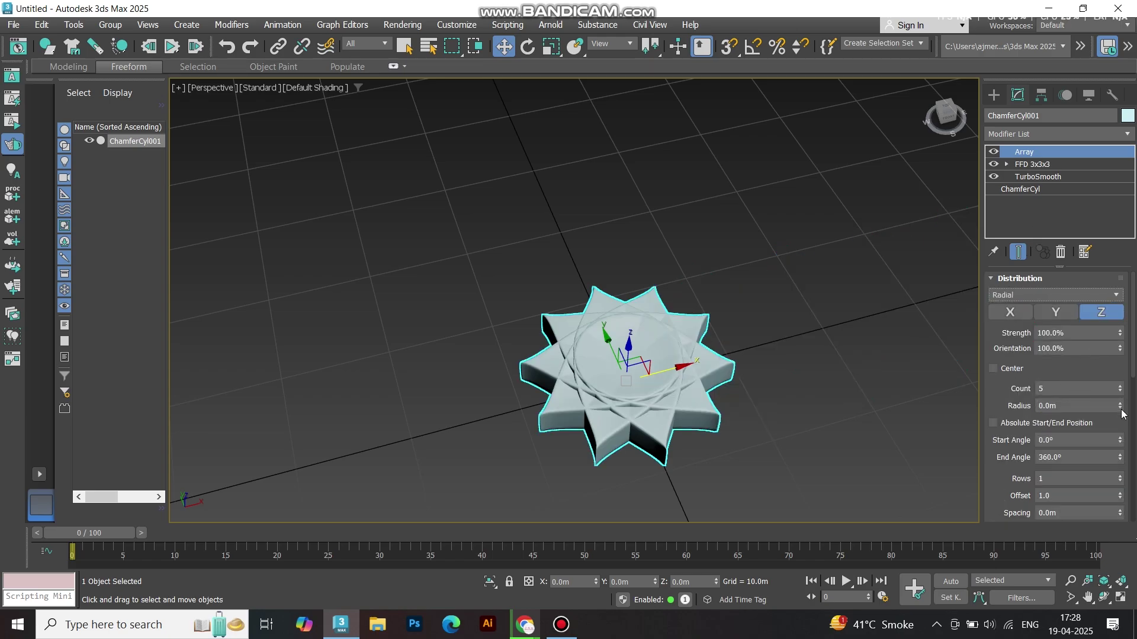
left_click_drag(1121, 403, 1120, 352)
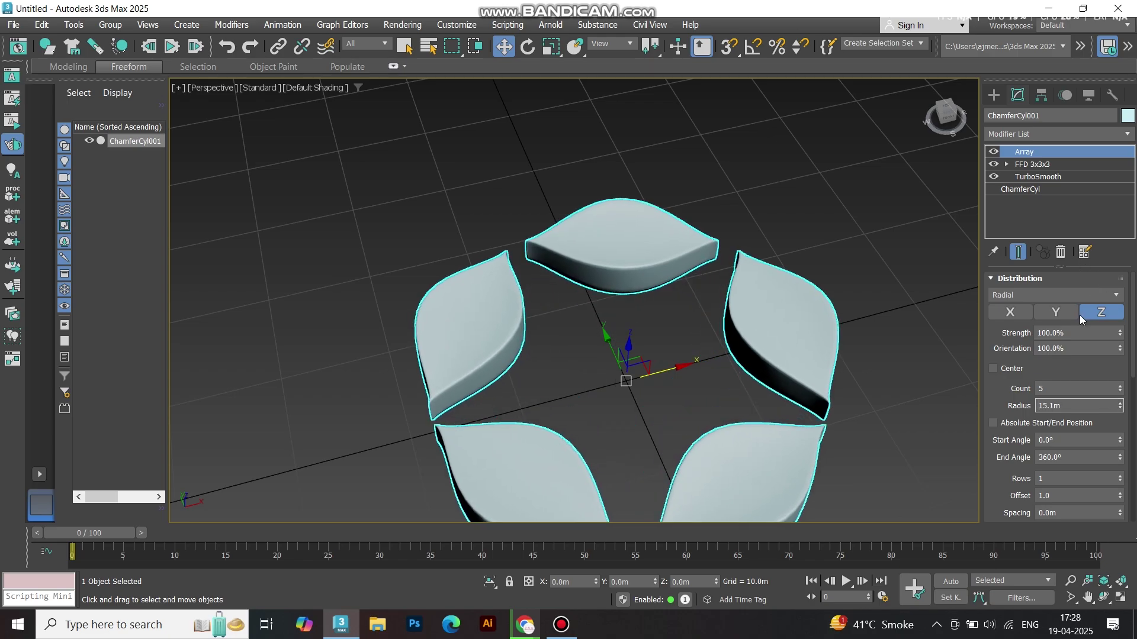
scroll(1027, 472, "down", 5)
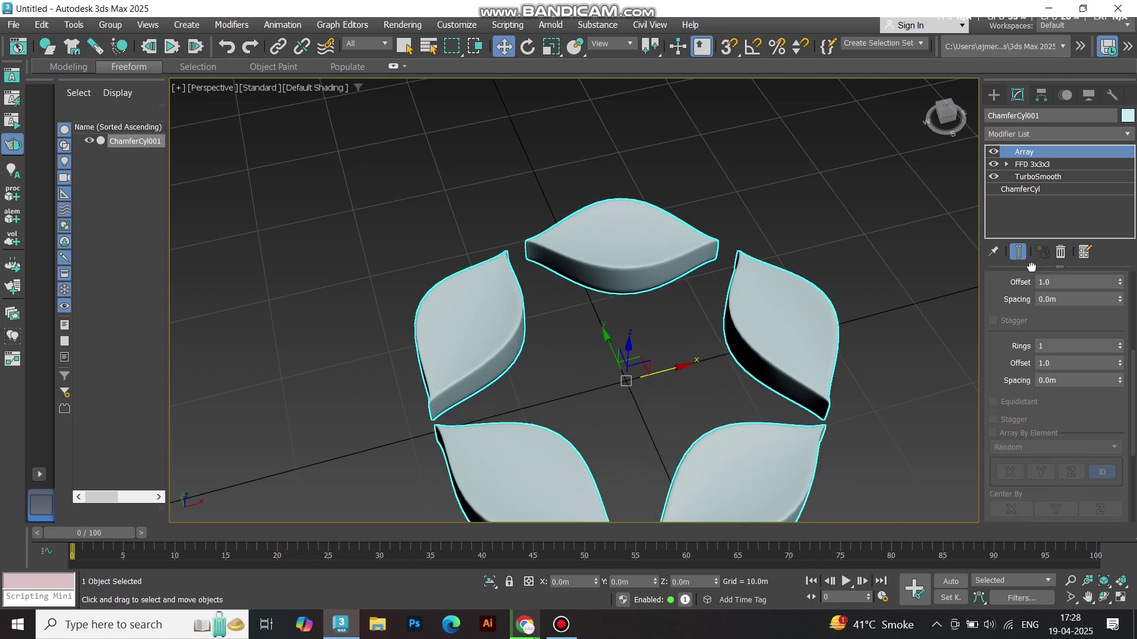
scroll(853, 359, "down", 3)
middle_click_drag(852, 359, 715, 310)
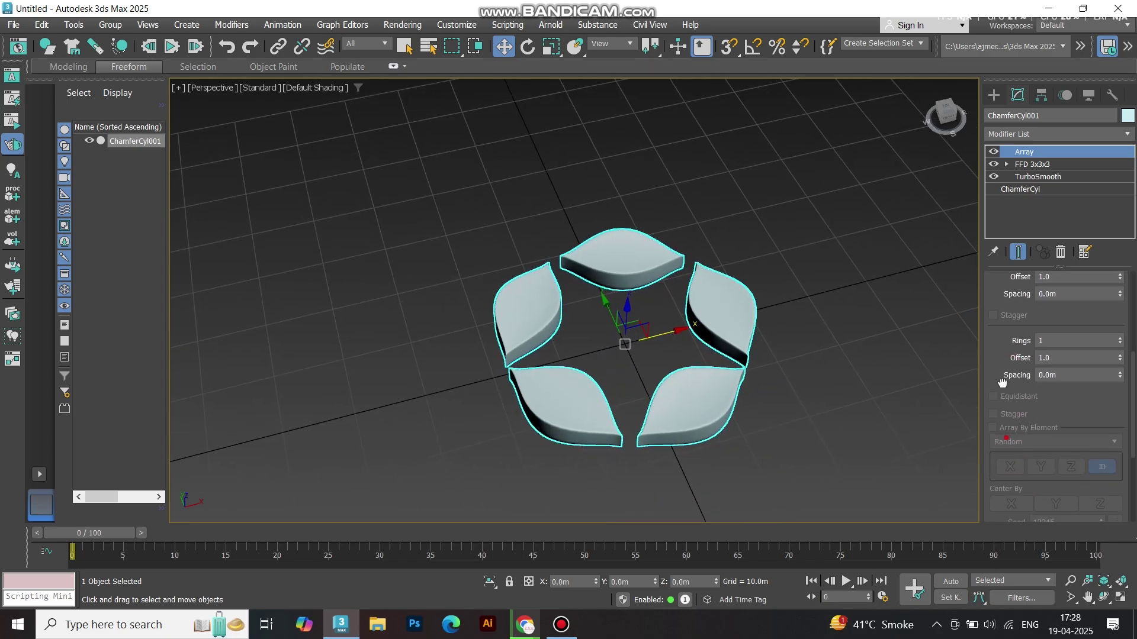
scroll(1018, 385, "down", 5)
Set the Array's Local Rotation Z to 90° so each leaf points outward
left_click(1010, 396)
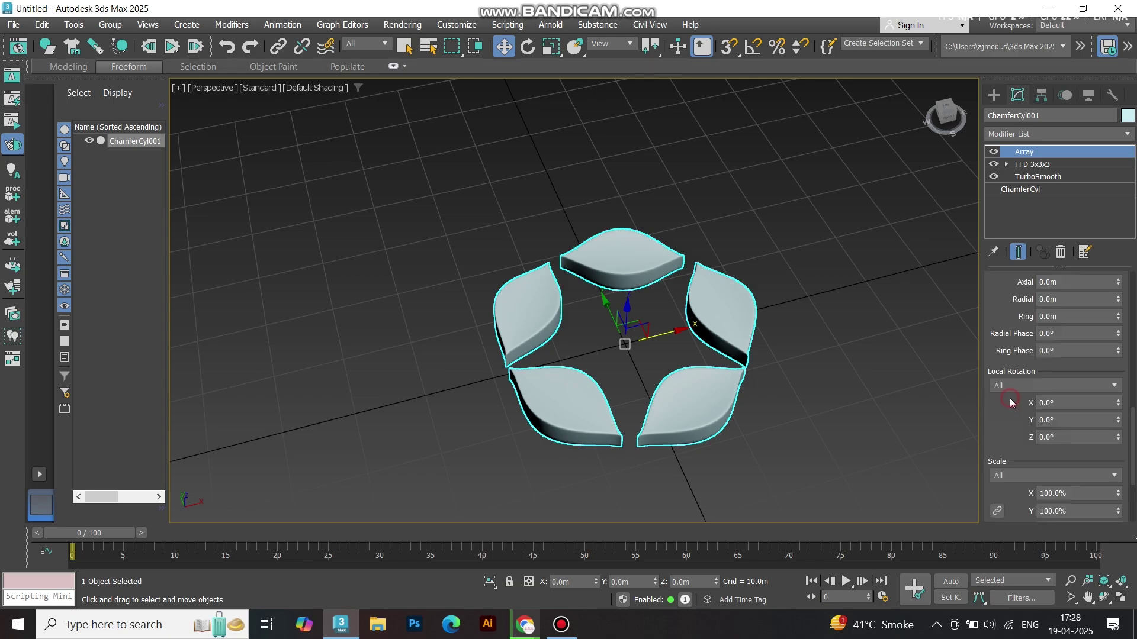
left_click(1056, 437)
type("90")
key("Return")
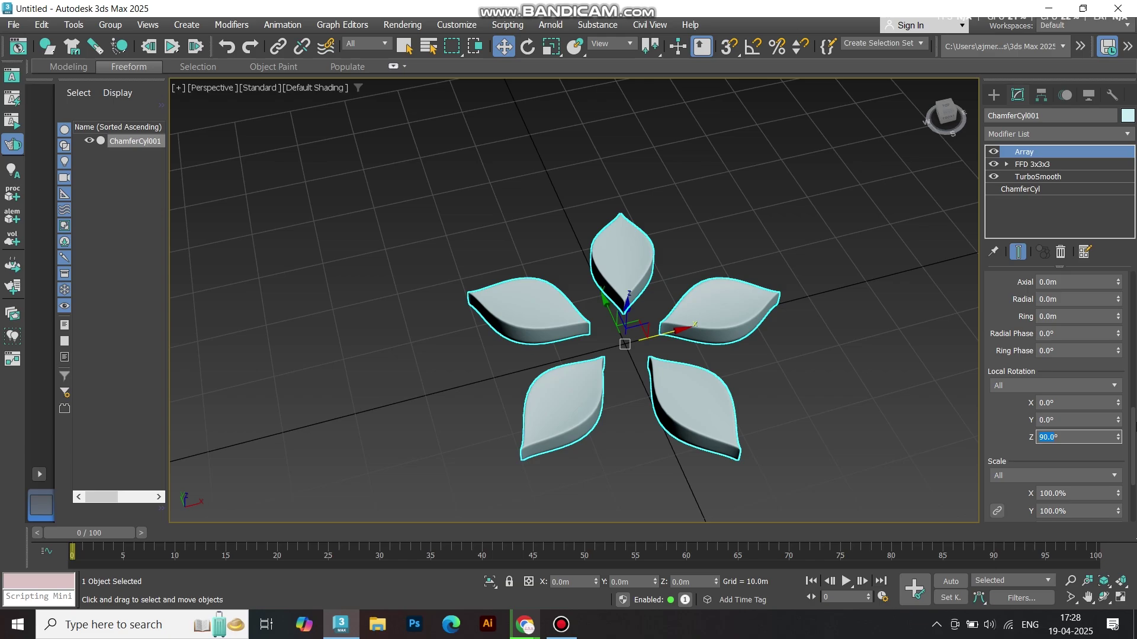
scroll(1095, 332, "up", 8)
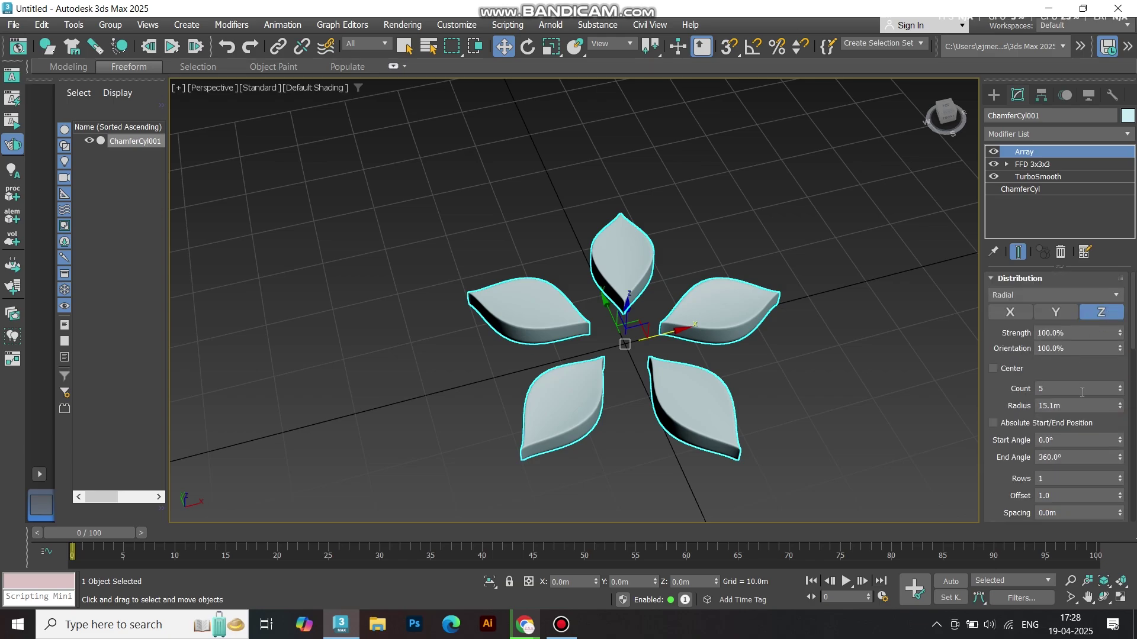
Set the Array Count to 15 and the Radius to 23.0m
double_click(1074, 388)
type("15")
key("Return")
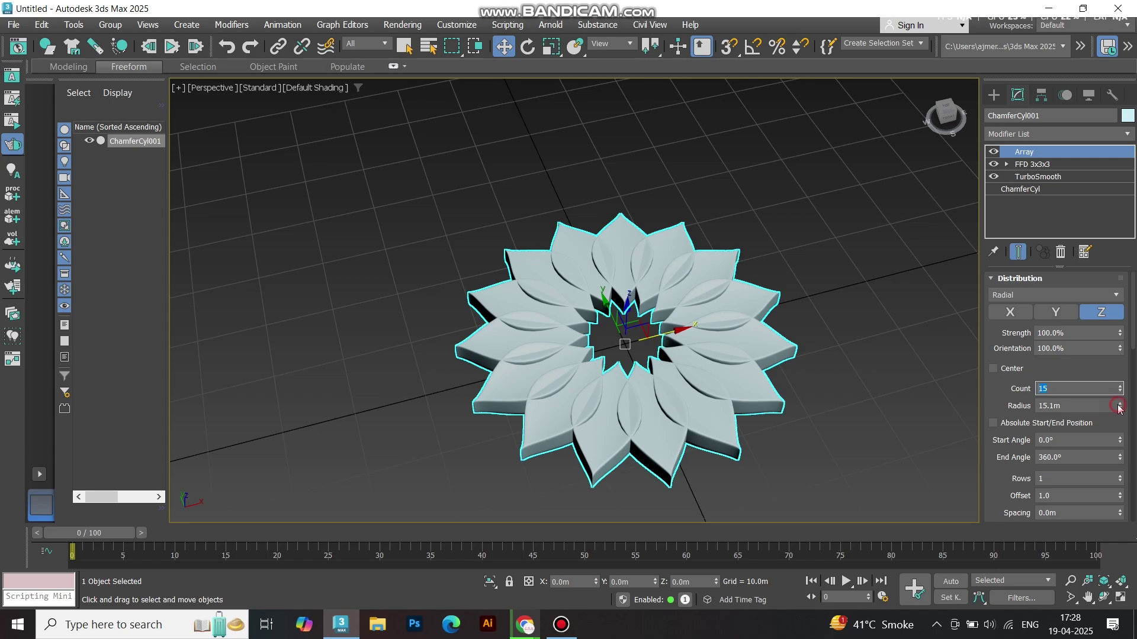
left_click_drag(1119, 408, 1097, 329)
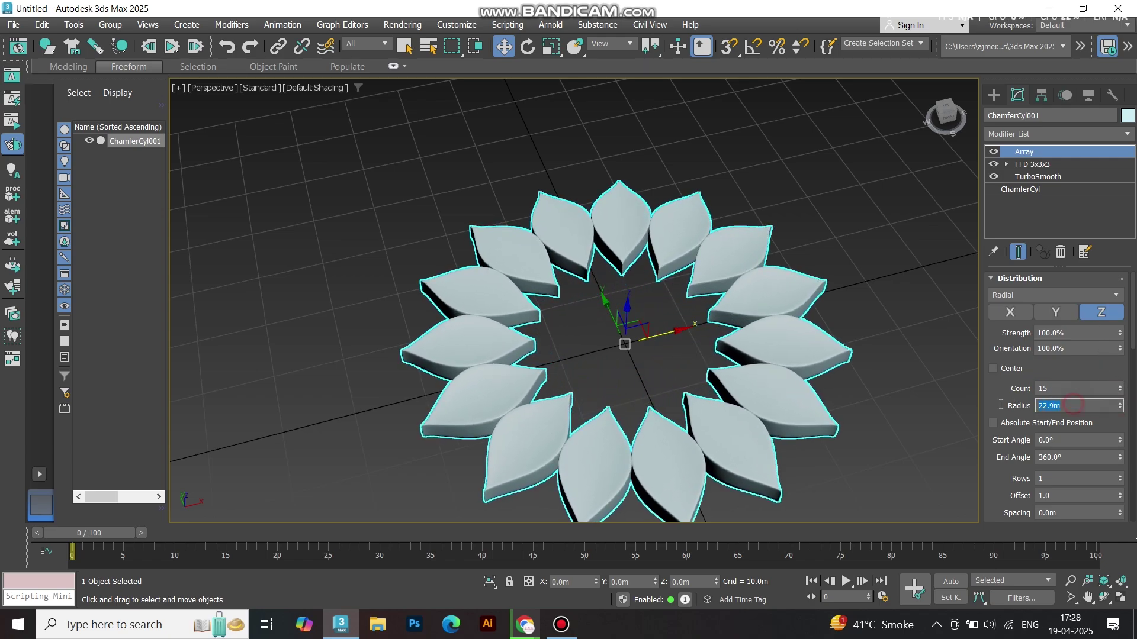
key("Return")
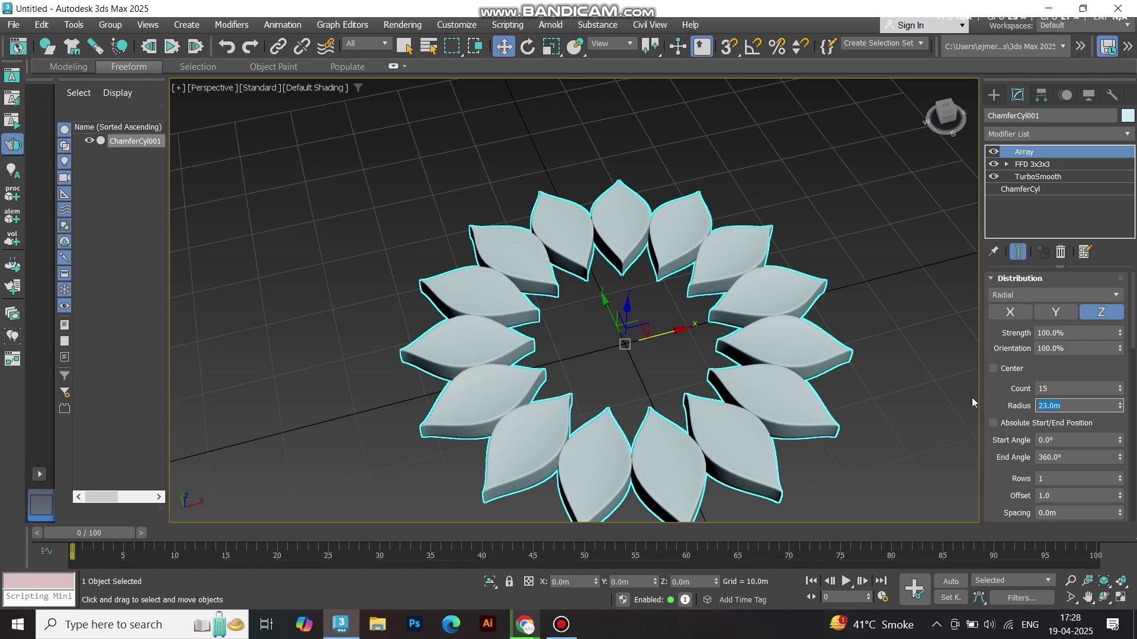
middle_click_drag(822, 372, 784, 381, "alt")
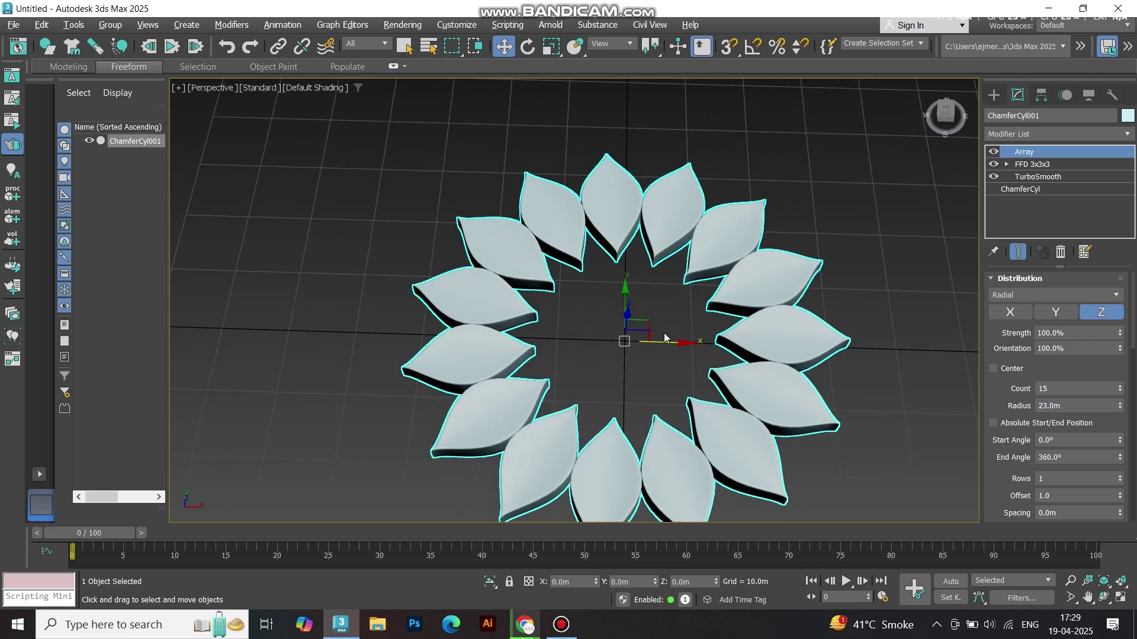
Switch to a wireframe Top view with the Select and Rotate tool active
key("t")
key("F3")
scroll(608, 264, "up", 5)
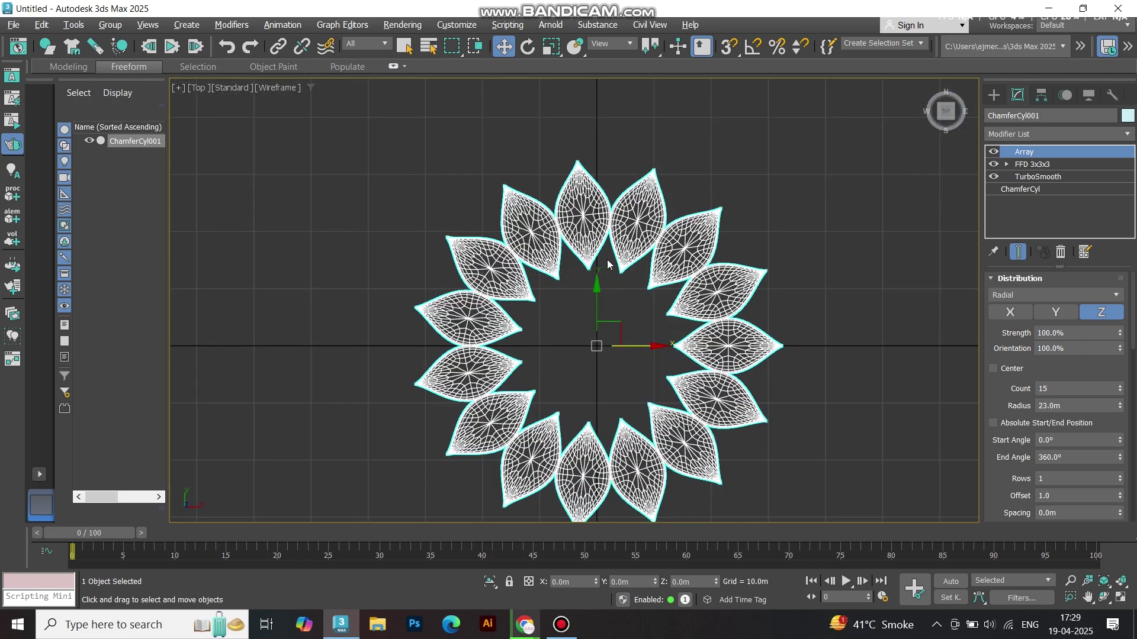
scroll(608, 264, "up", 3)
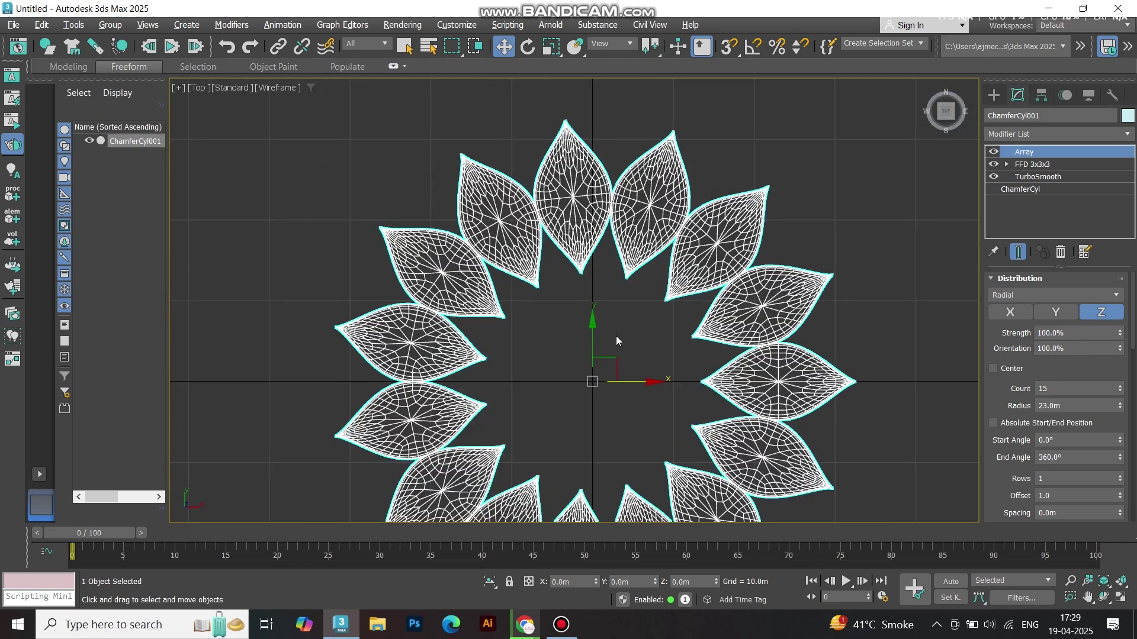
key("e")
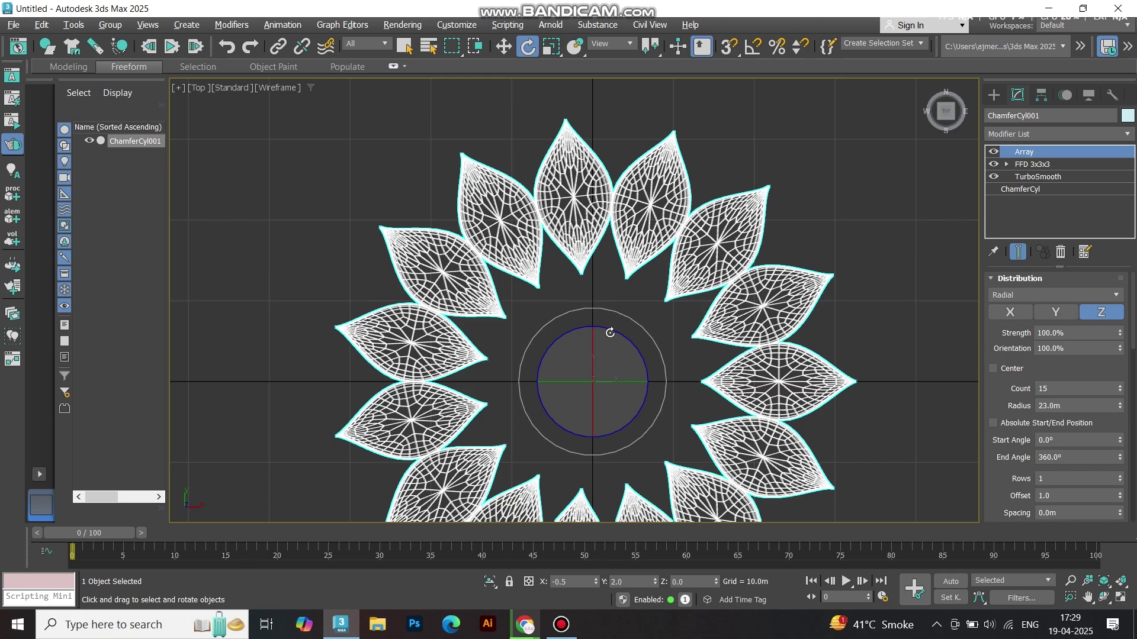
Rotate the petal ring -6° about Z around its centre
key("ctrl+z")
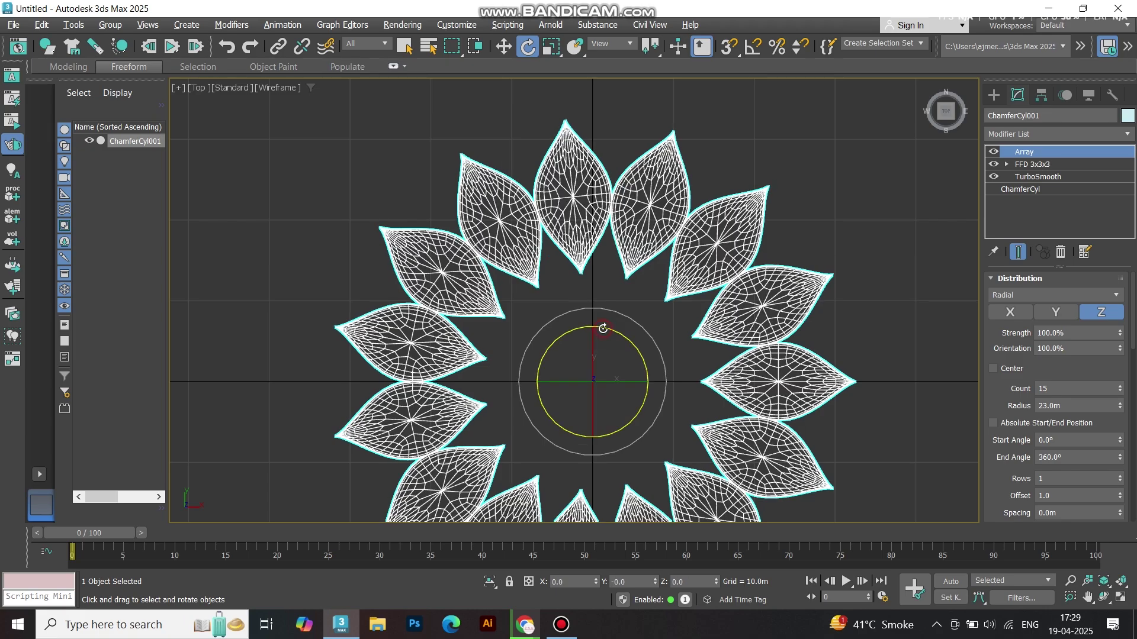
left_click_drag(603, 328, 609, 329)
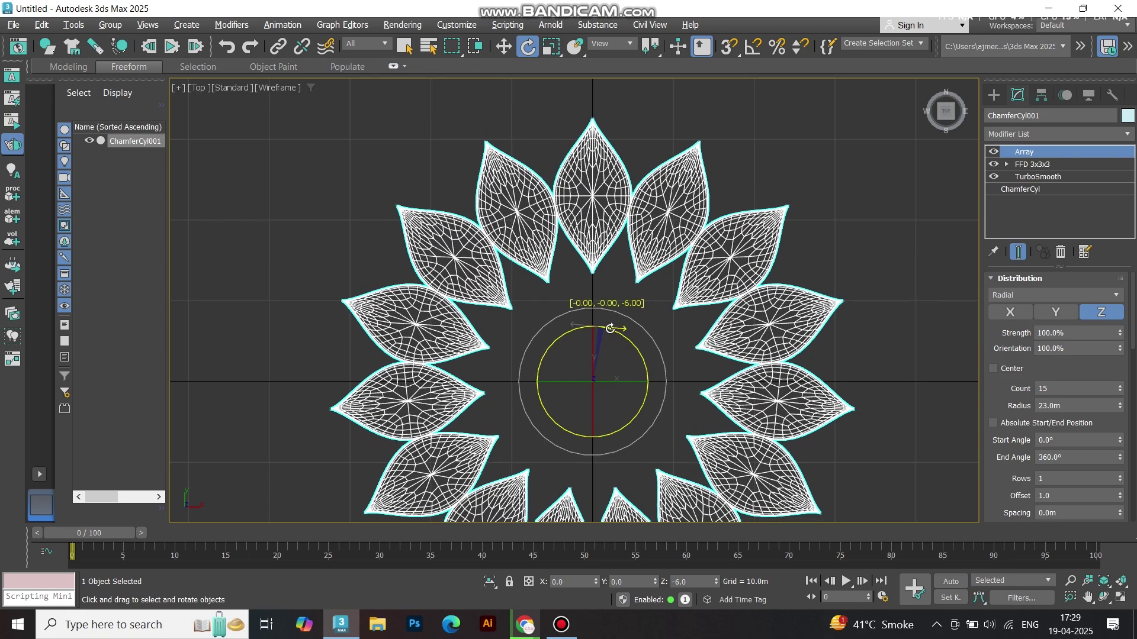
scroll(574, 272, "down", 2)
Clone the ring as an independent Copy named ChamferCyl002
key("ctrl+v")
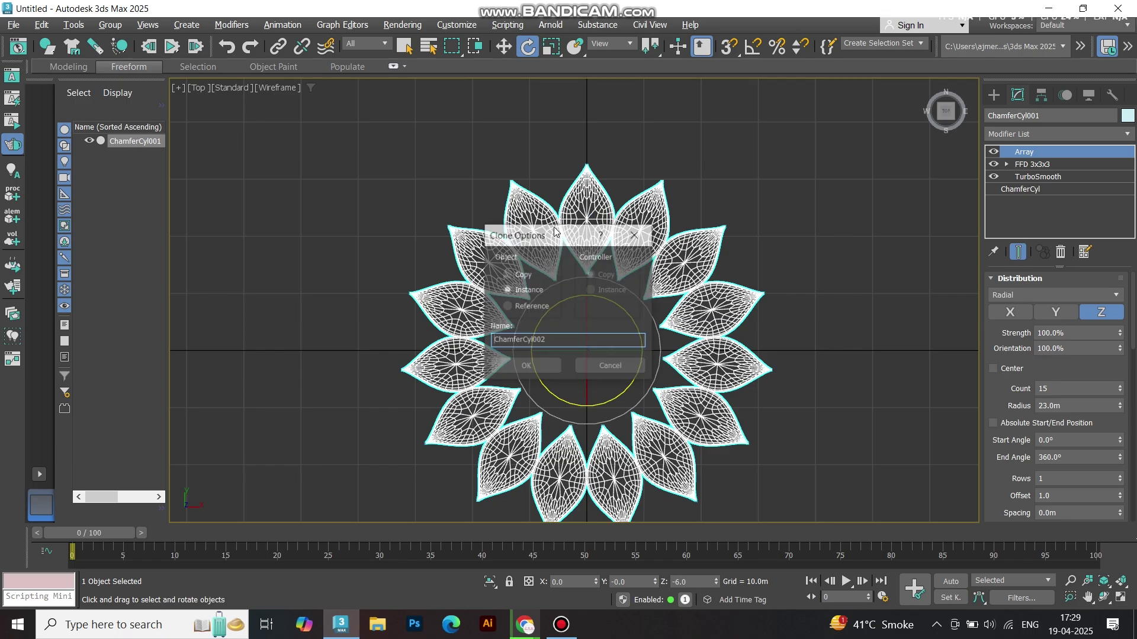
left_click(523, 276)
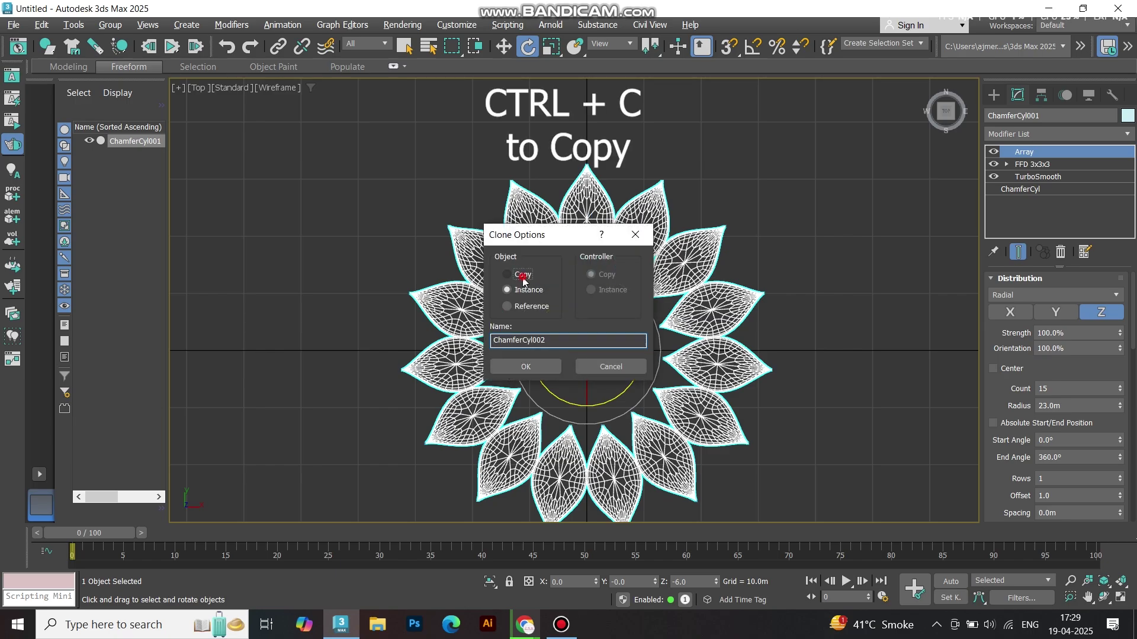
left_click(520, 370)
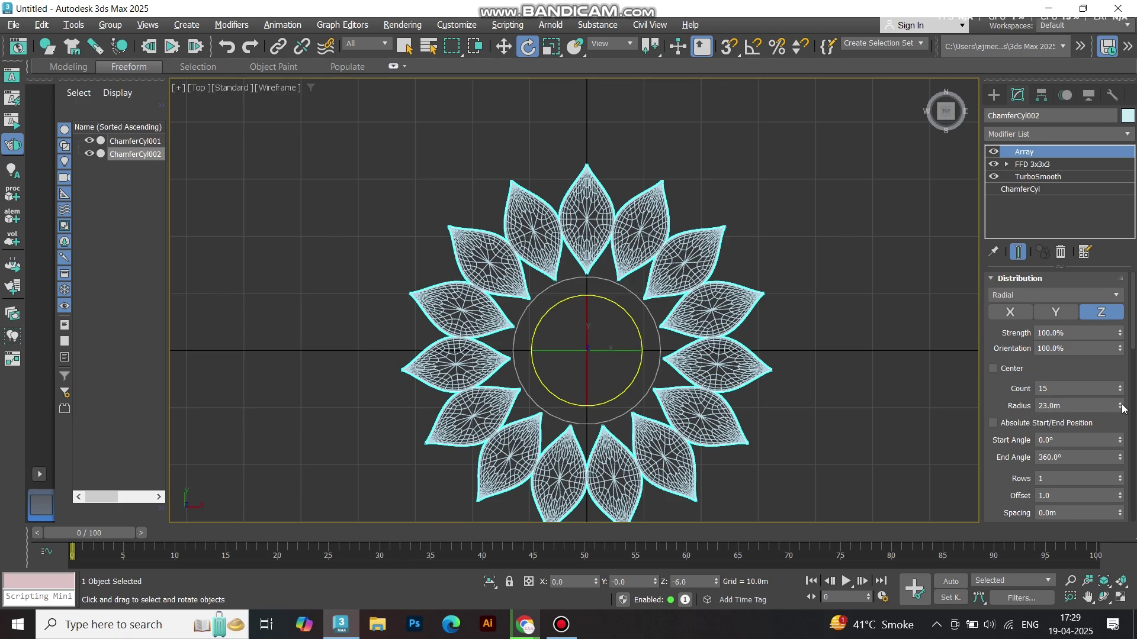
On ChamferCyl002, set the Array Radius to 32.0m and the base ChamferCyl Radius to 15.0m
left_click_drag(1120, 407, 1089, 326)
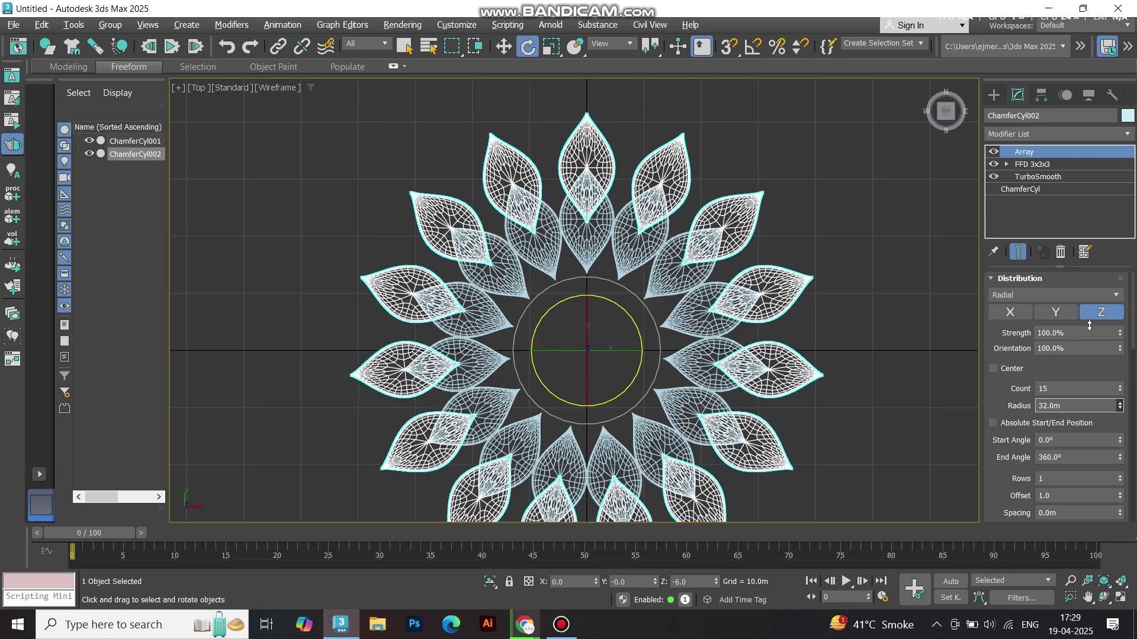
left_click(1043, 192)
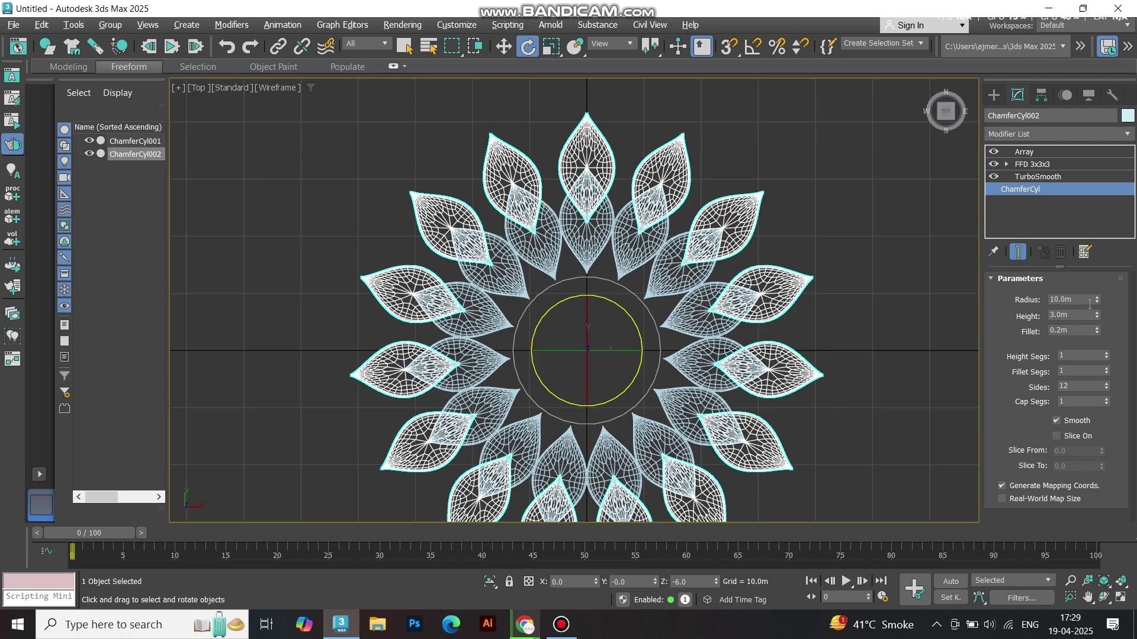
left_click(1087, 299)
type("15")
key("Return")
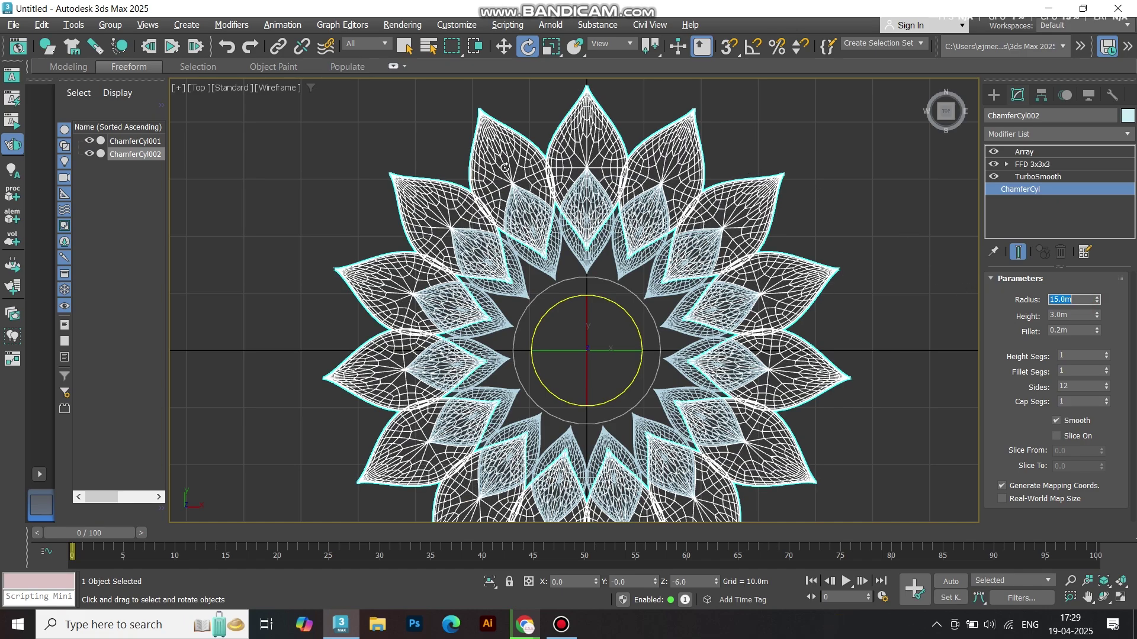
scroll(504, 168, "up", 3)
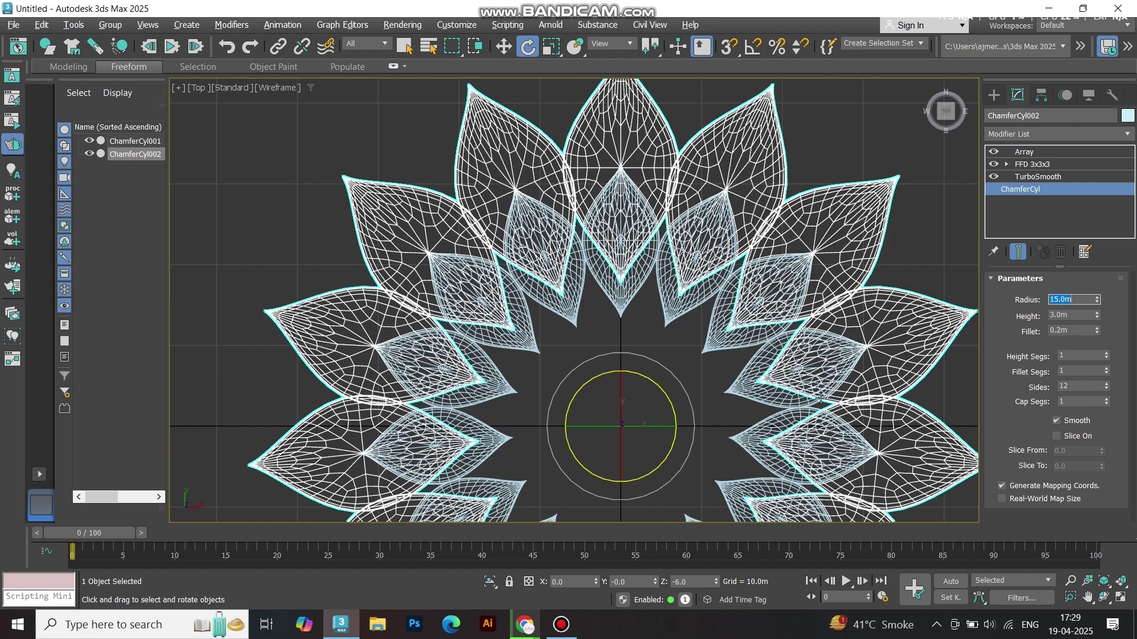
left_click(1024, 151)
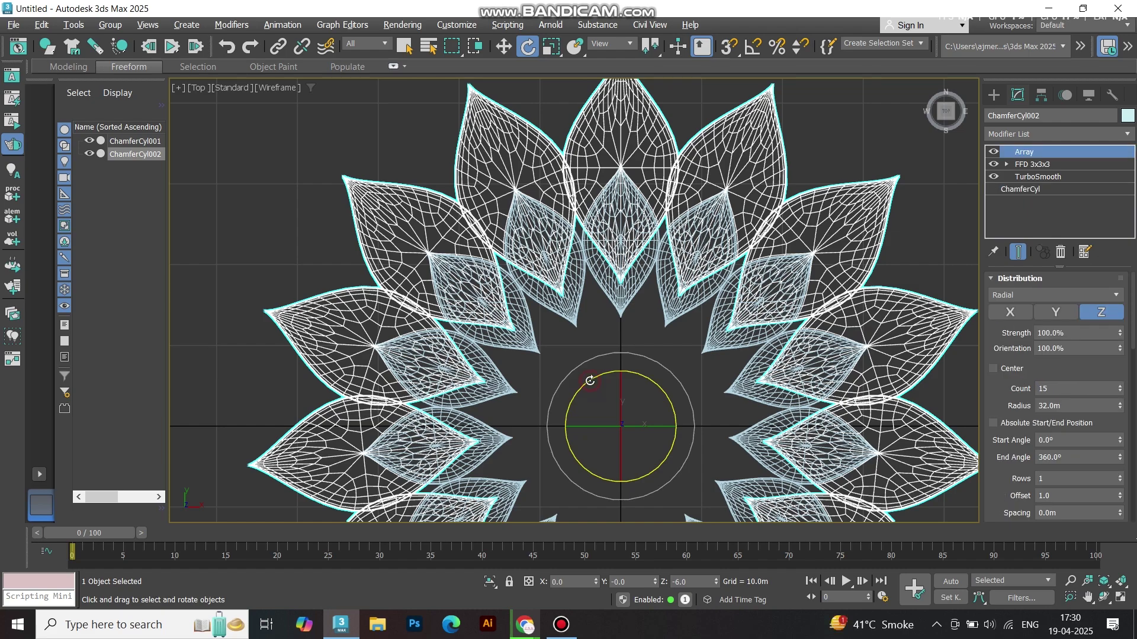
Rotate ChamferCyl002 about -5°, widen its array radius to 34.9m and lower it along Z
left_click_drag(590, 380, 615, 390)
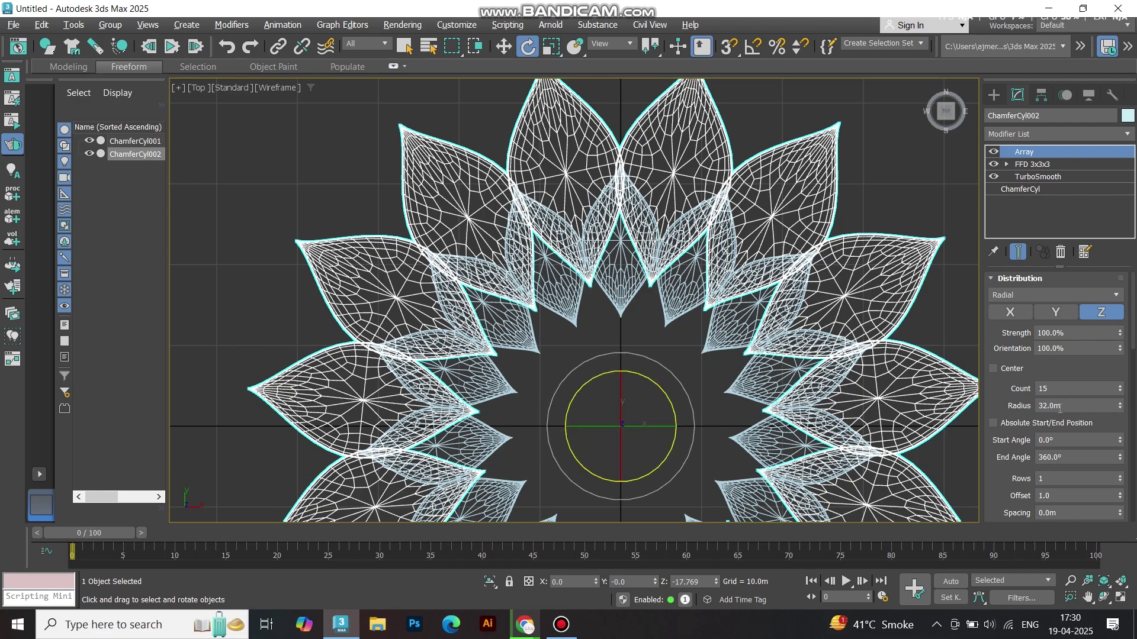
left_click(1040, 189)
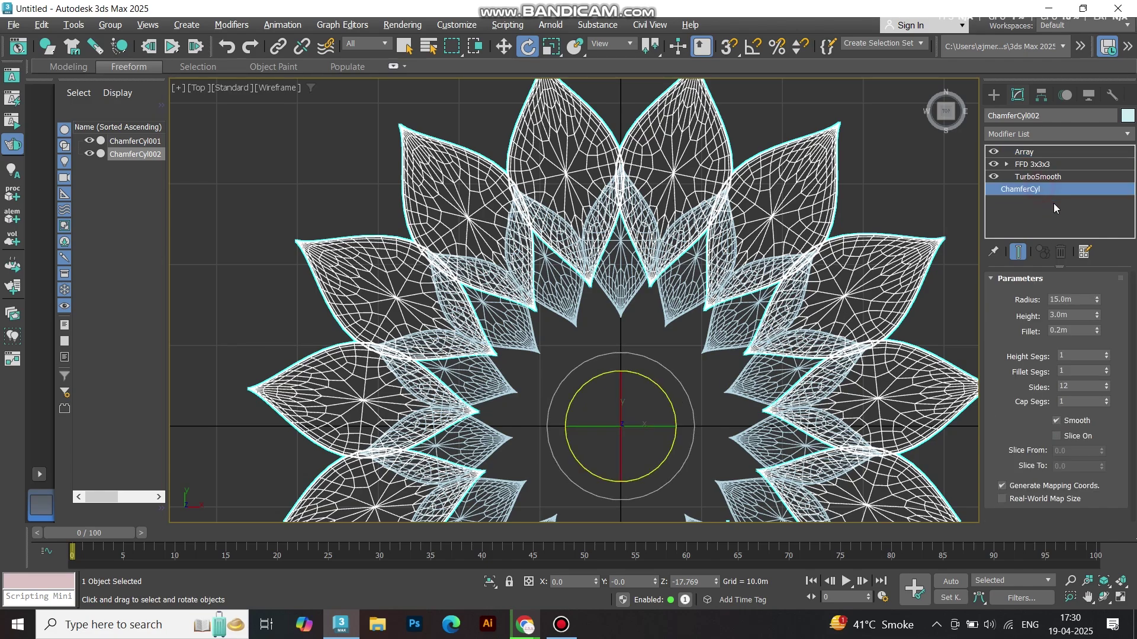
left_click(1044, 153)
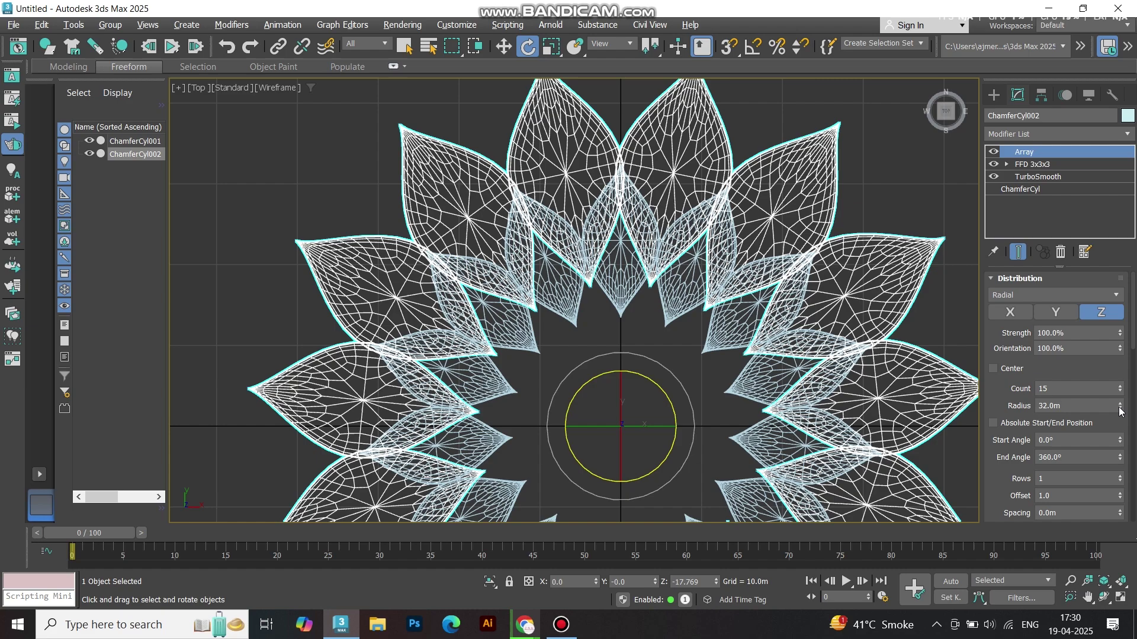
left_click_drag(1121, 405, 1130, 382)
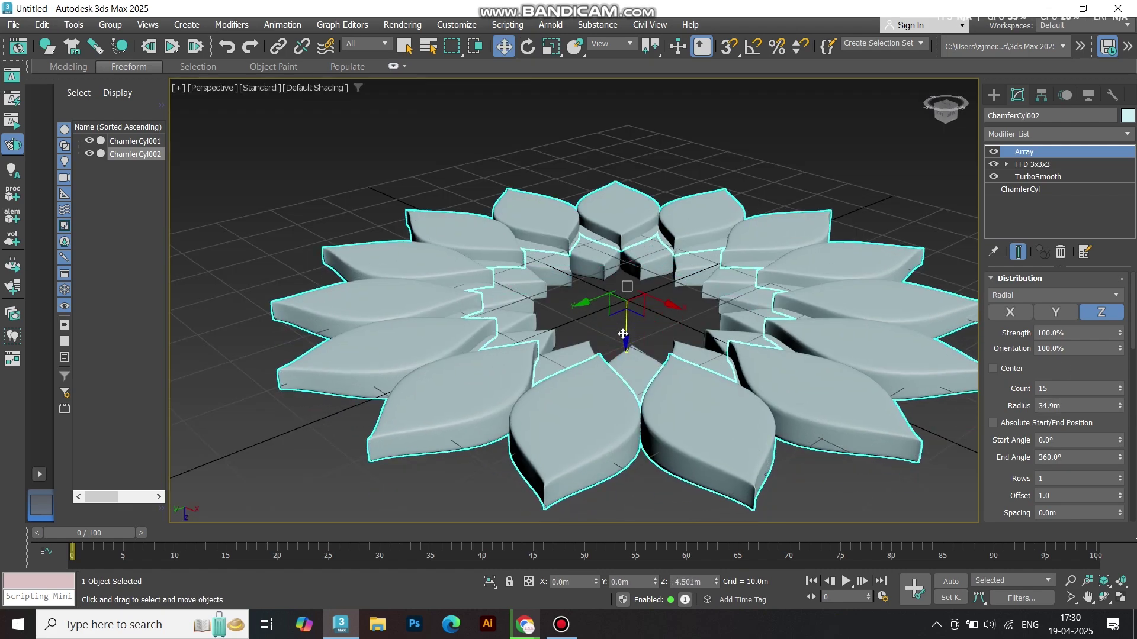
left_click_drag(623, 334, 644, 325)
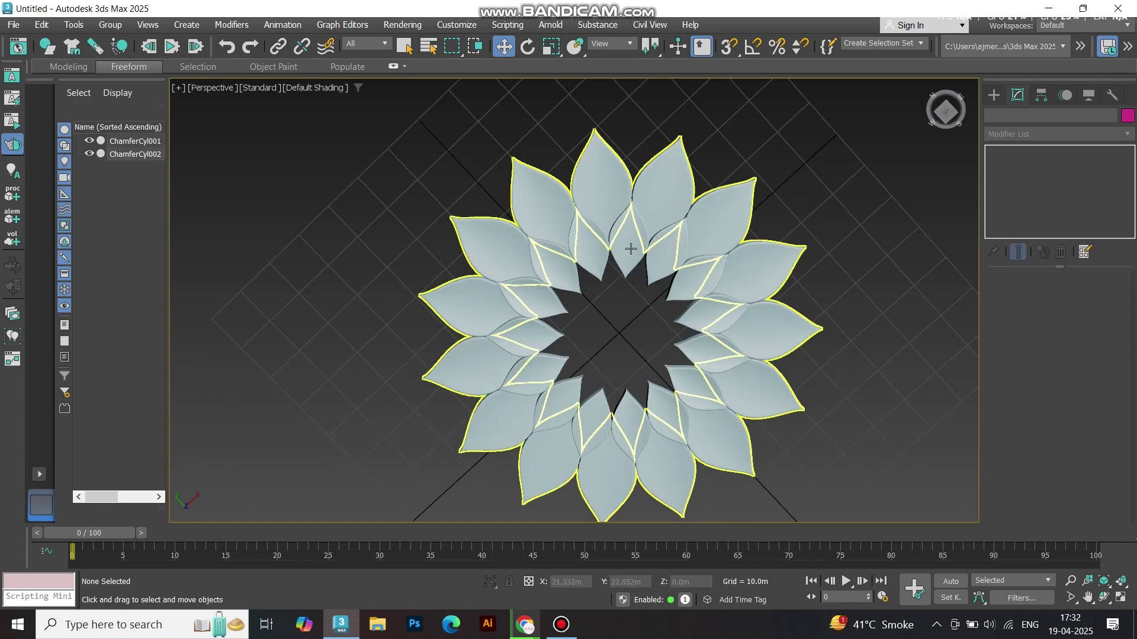
Copy the inner petal ring as ChamferCyl003 and set its petal radius to 20 m
left_click(629, 248)
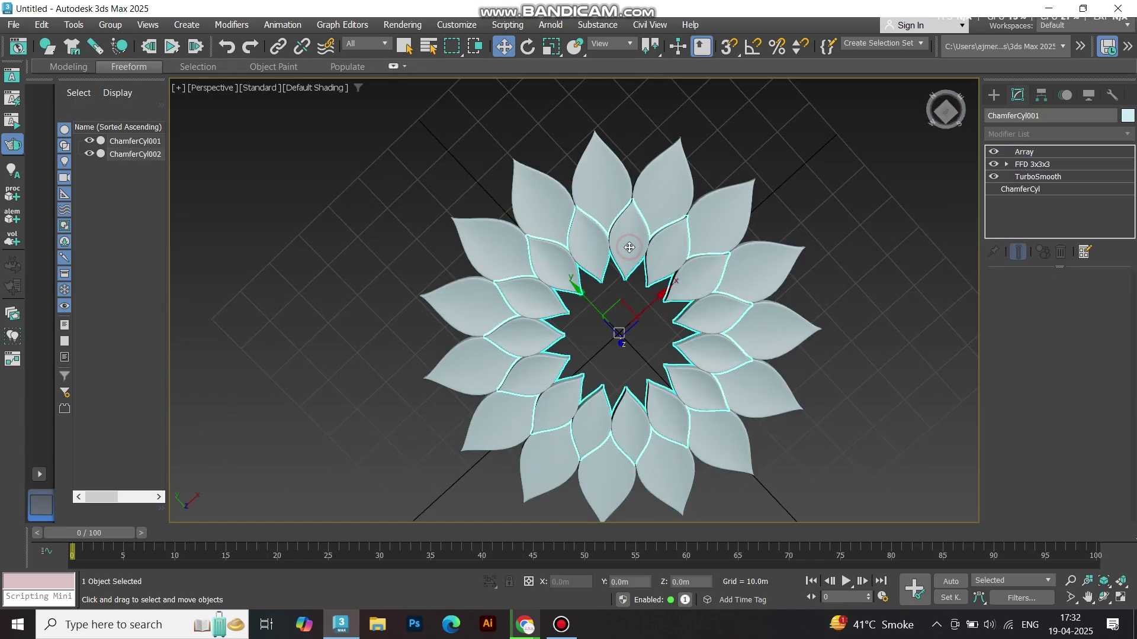
key("ctrl+v")
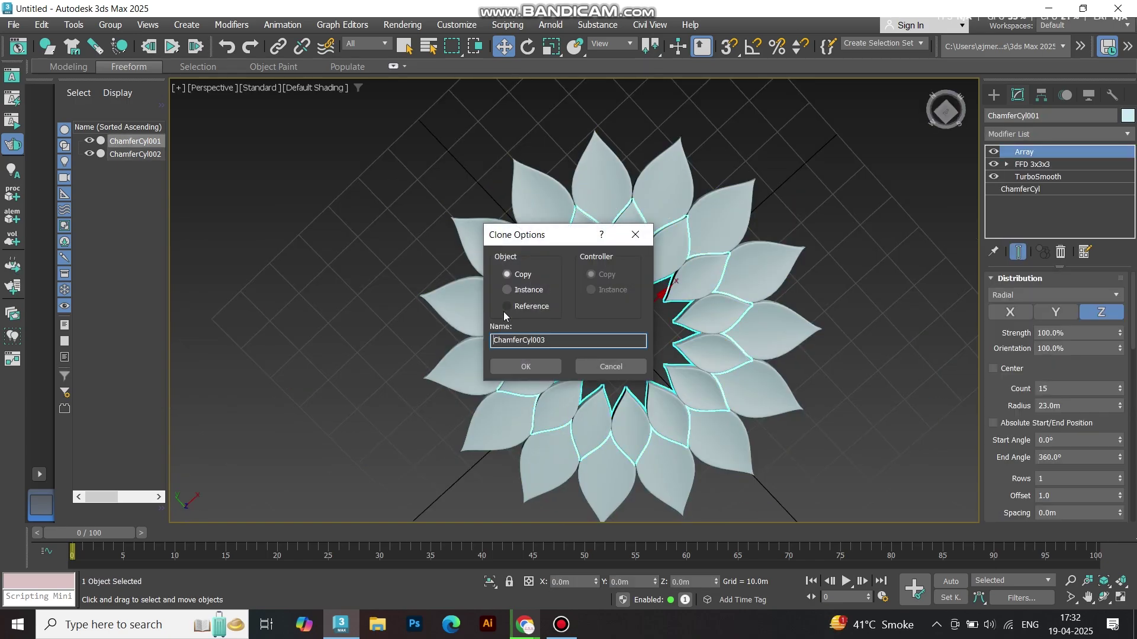
left_click(529, 367)
left_click(1053, 190)
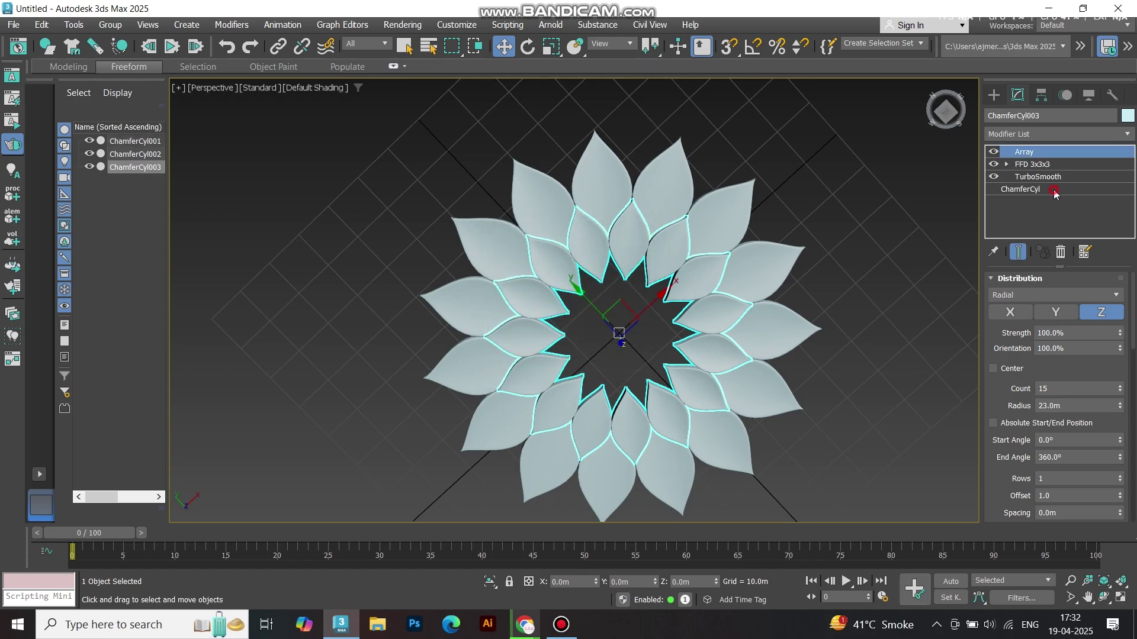
double_click(1077, 301)
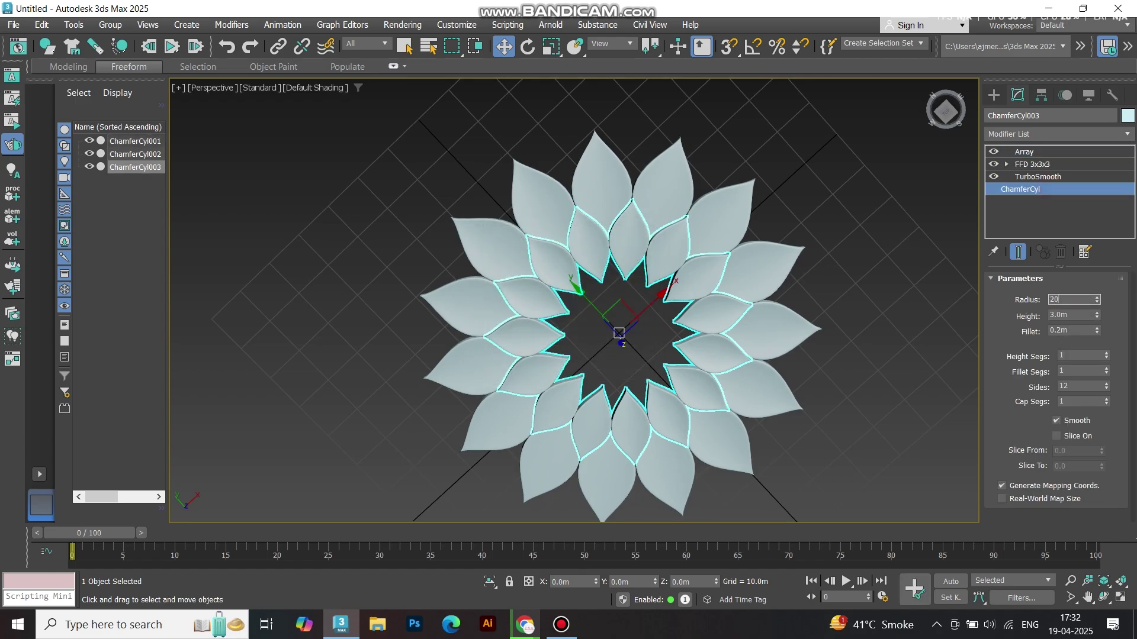
key("Return")
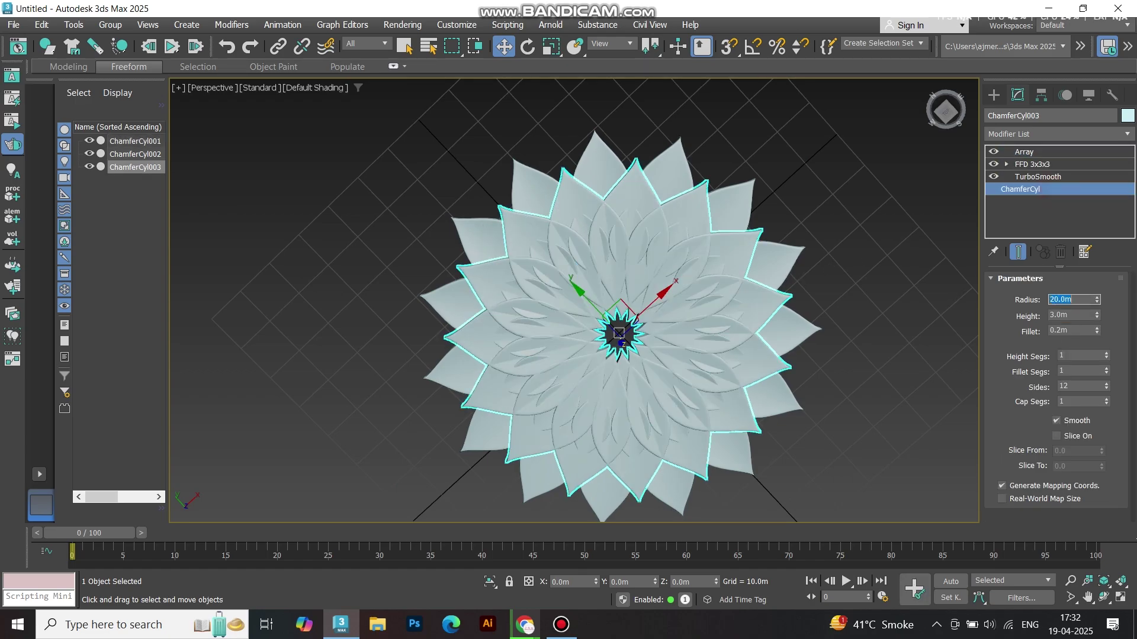
Widen ChamferCyl003's array radius to 46.1 m, lower it slightly, and select all three rings
left_click(1037, 152)
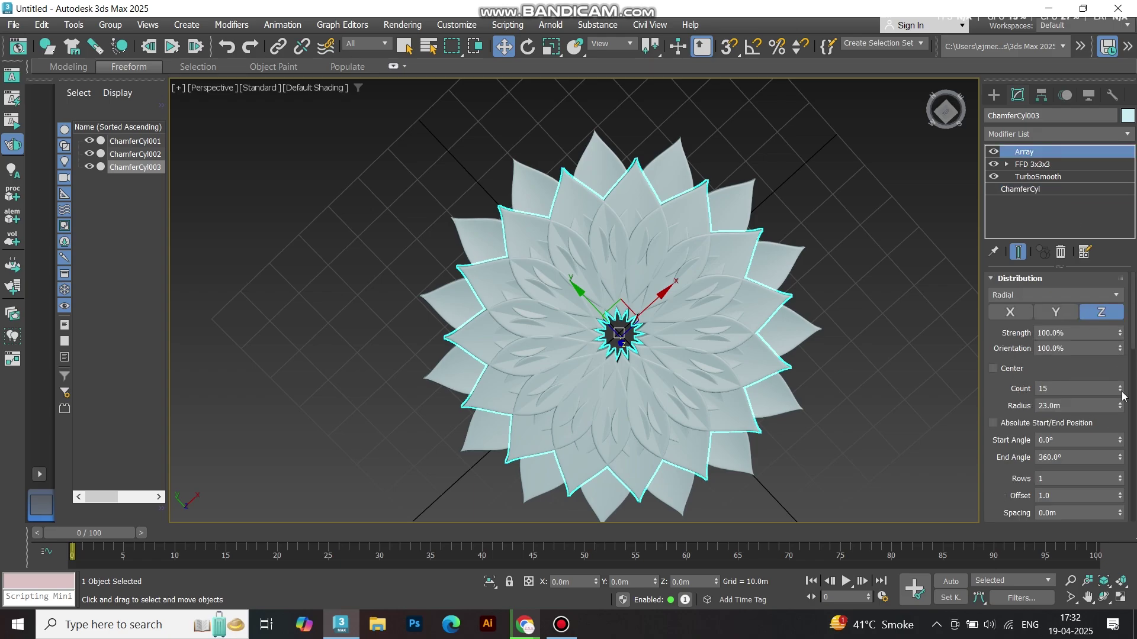
left_click_drag(1121, 406, 1059, 283)
left_click_drag(1059, 283, 1013, 189)
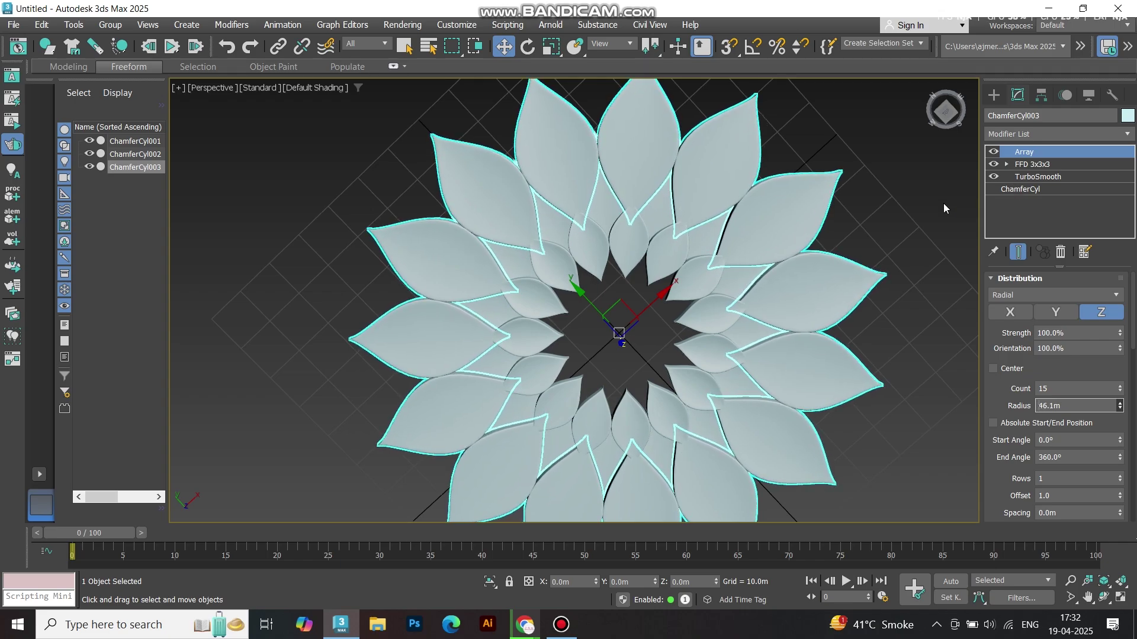
type("e")
middle_click_drag(577, 282, 621, 351, "alt")
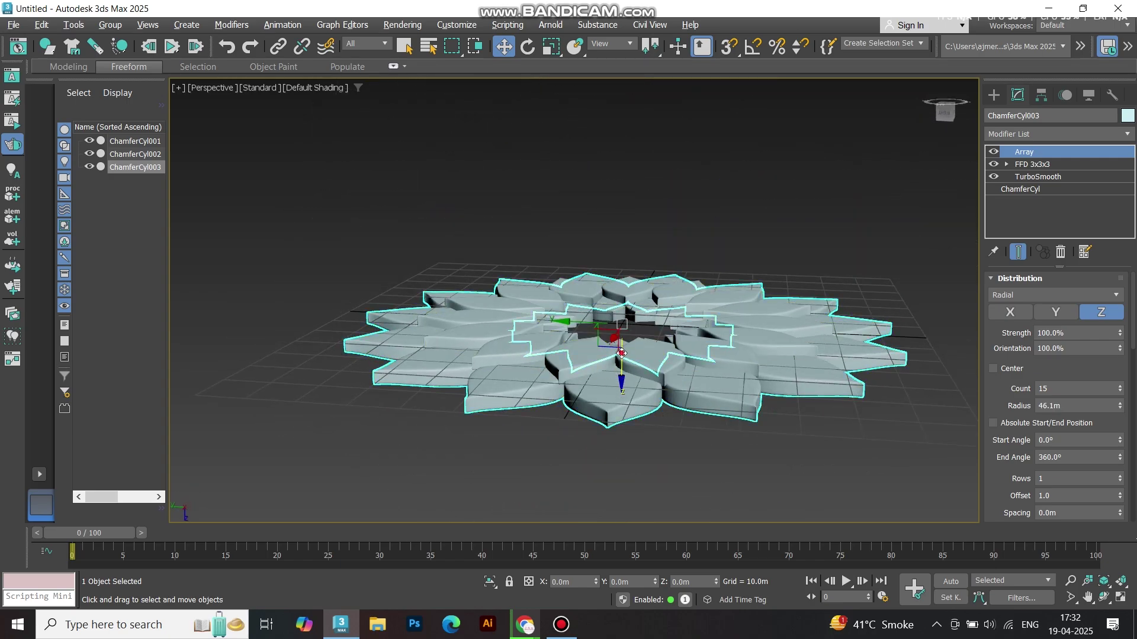
left_click_drag(621, 354, 619, 329)
middle_click_drag(620, 329, 603, 353, "alt")
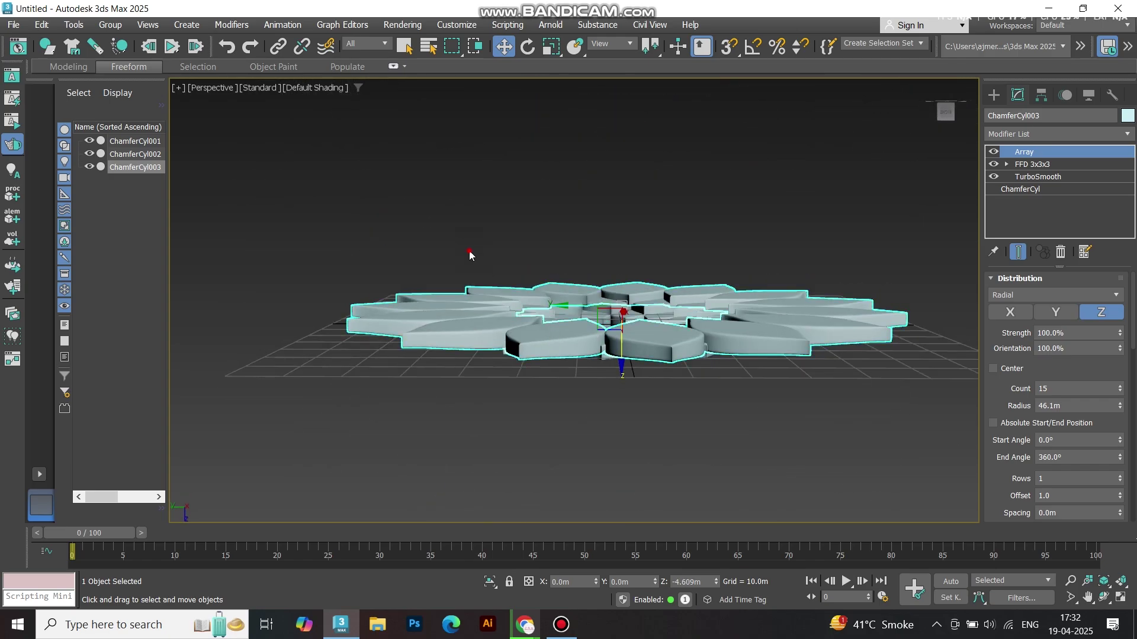
left_click_drag(470, 255, 695, 415)
Rotate the three selected petal rings together with angle snapping enabled
key("e")
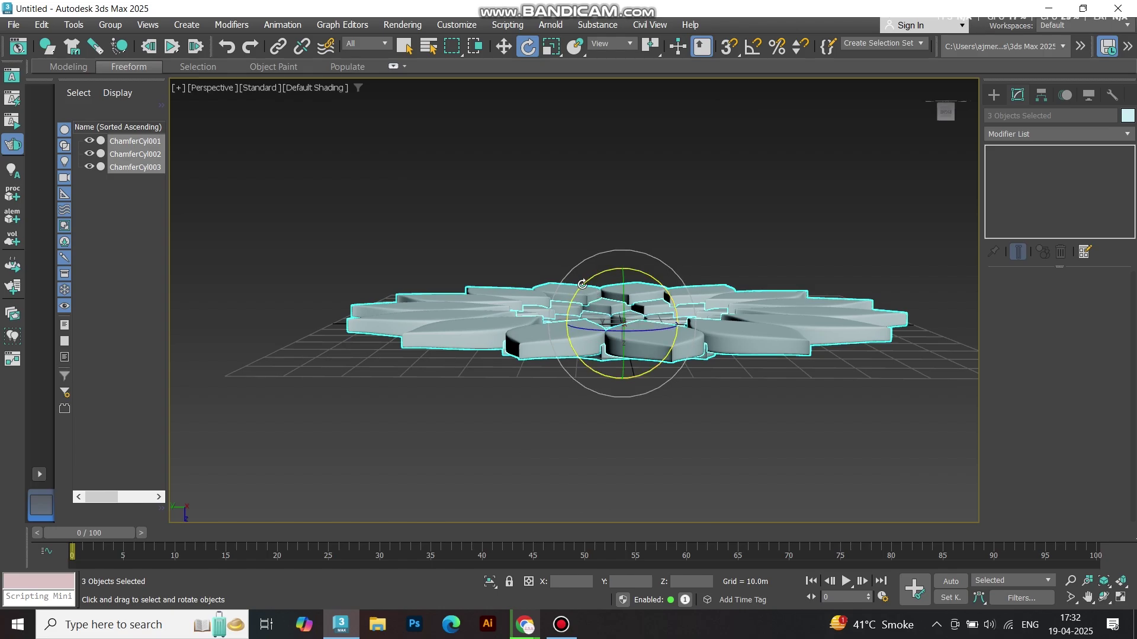
left_click_drag(582, 284, 798, 310)
key("a")
Raise all three petal rings together along Z high above the grid
key("w")
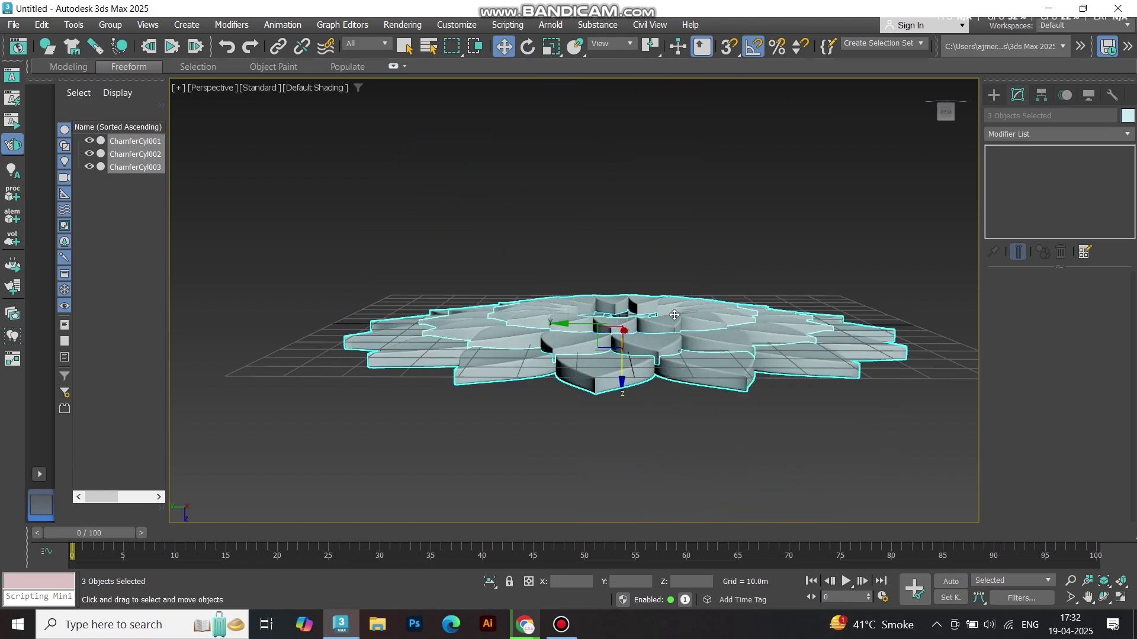
left_click_drag(624, 372, 602, 175)
middle_click_drag(602, 175, 603, 282, "alt")
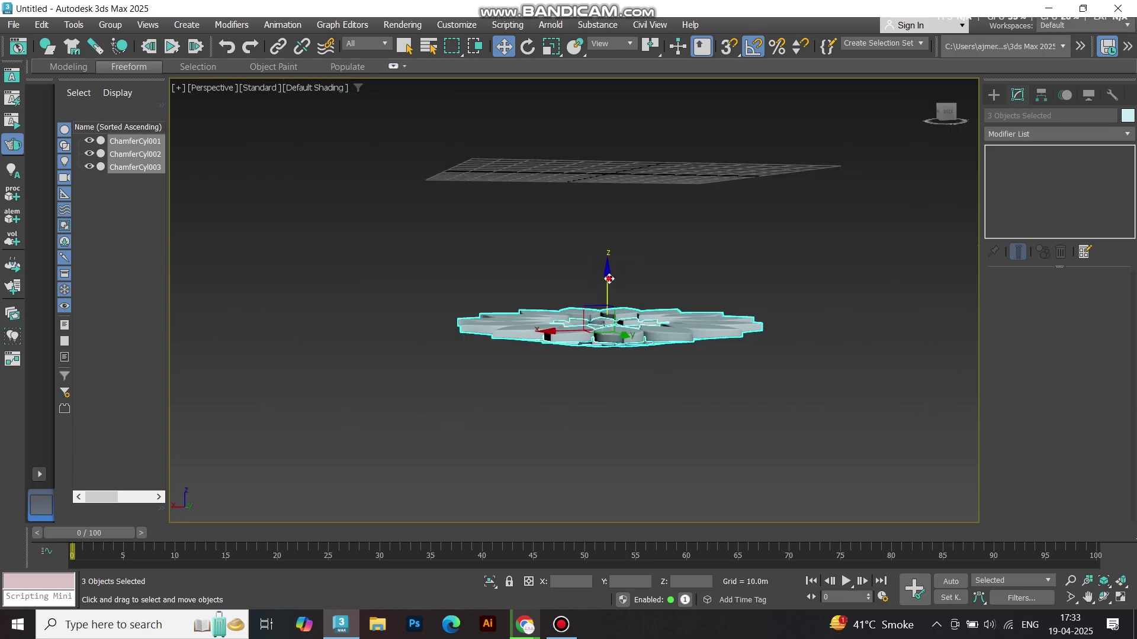
left_click_drag(609, 278, 604, 118)
middle_click_drag(521, 246, 531, 361)
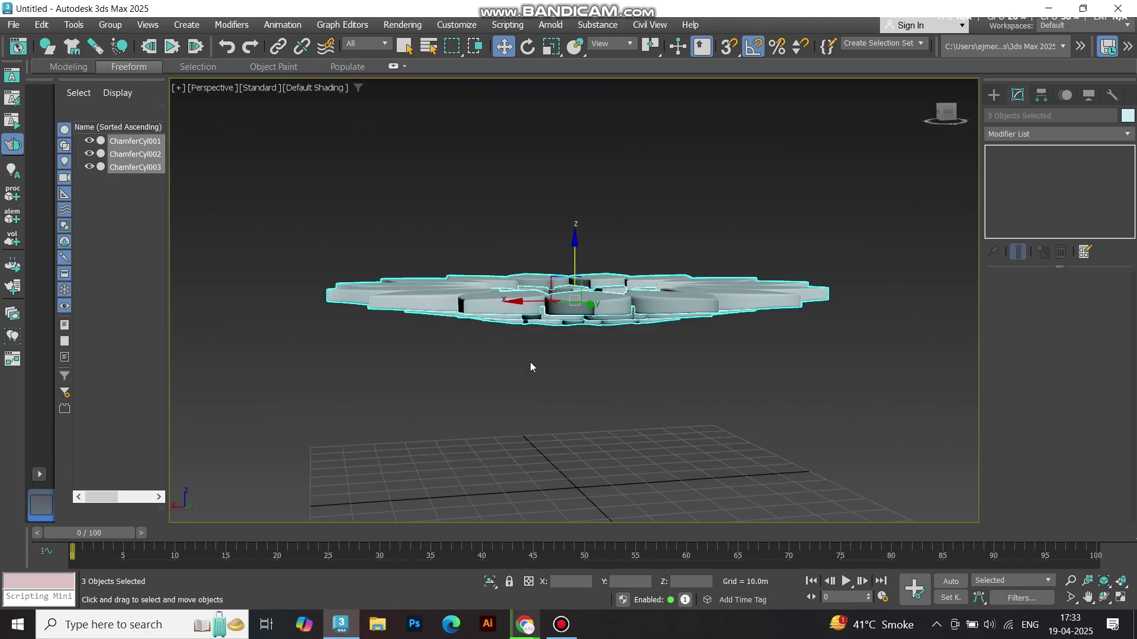
left_click_drag(574, 245, 578, 56)
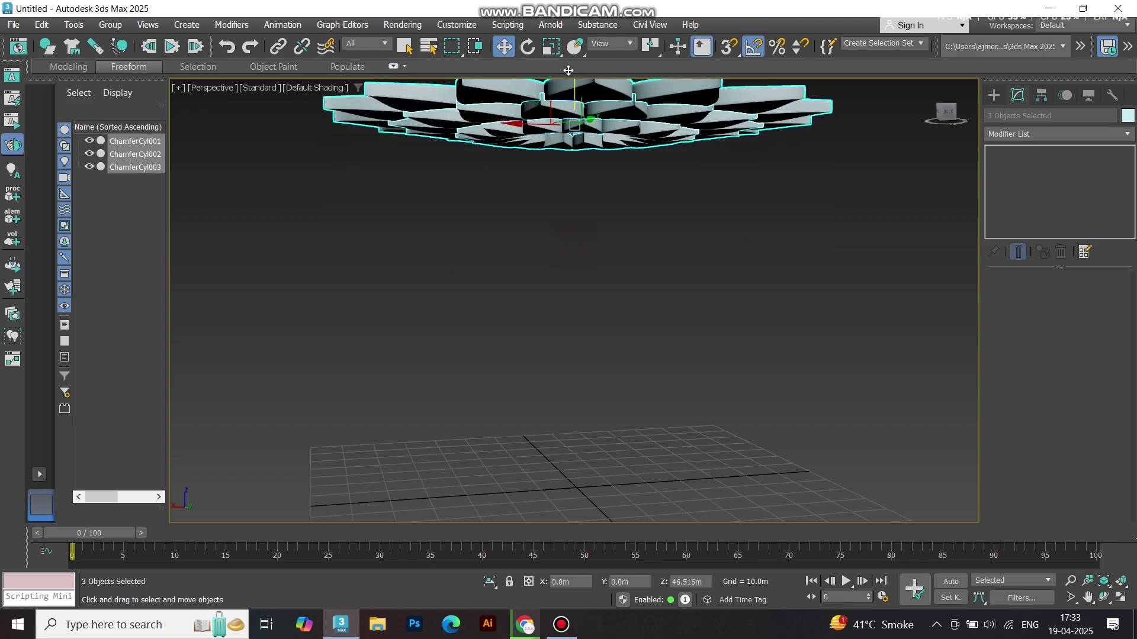
Deselect and orbit the Perspective view to see the flower face-on
left_click(549, 244)
middle_click_drag(549, 244, 549, 209, "alt")
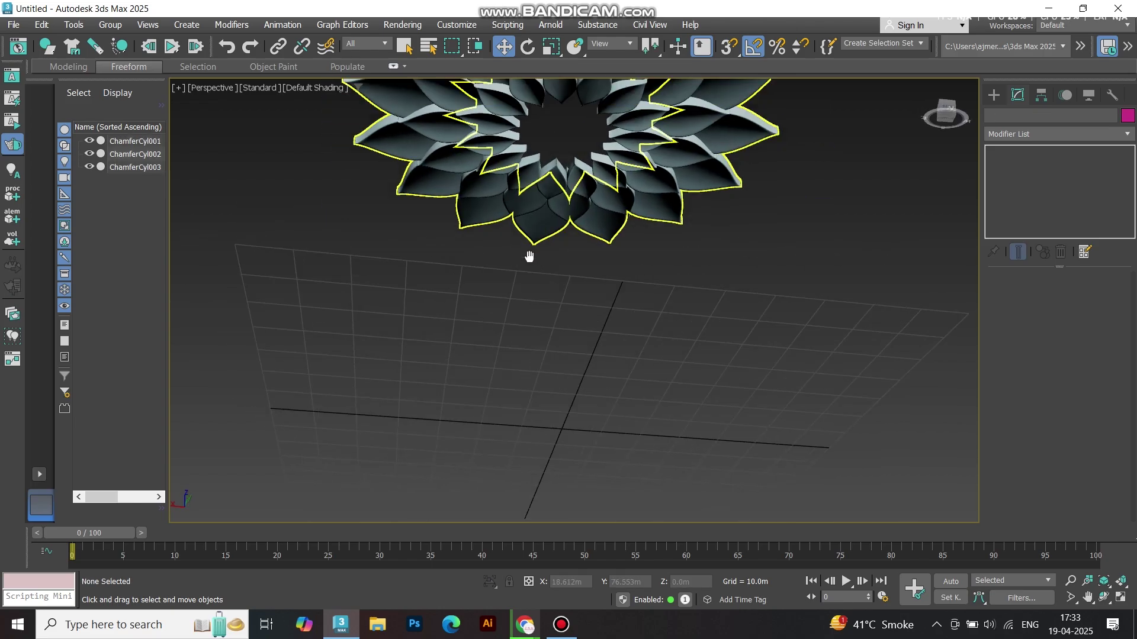
middle_click_drag(528, 254, 482, 361, "alt")
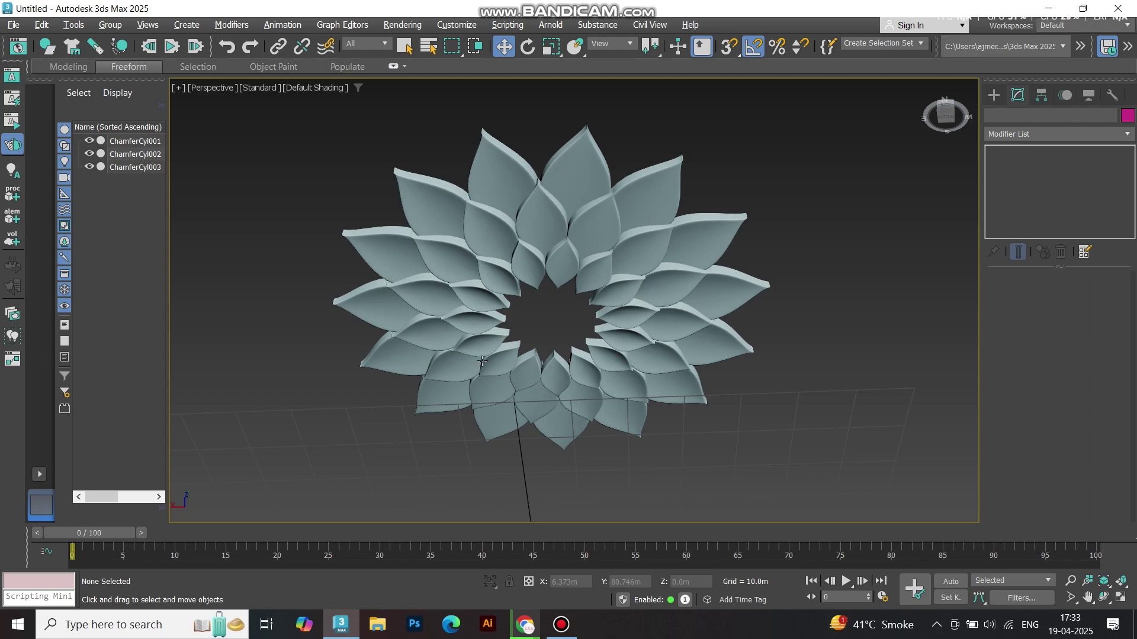
middle_click_drag(339, 331, 805, 413, "alt")
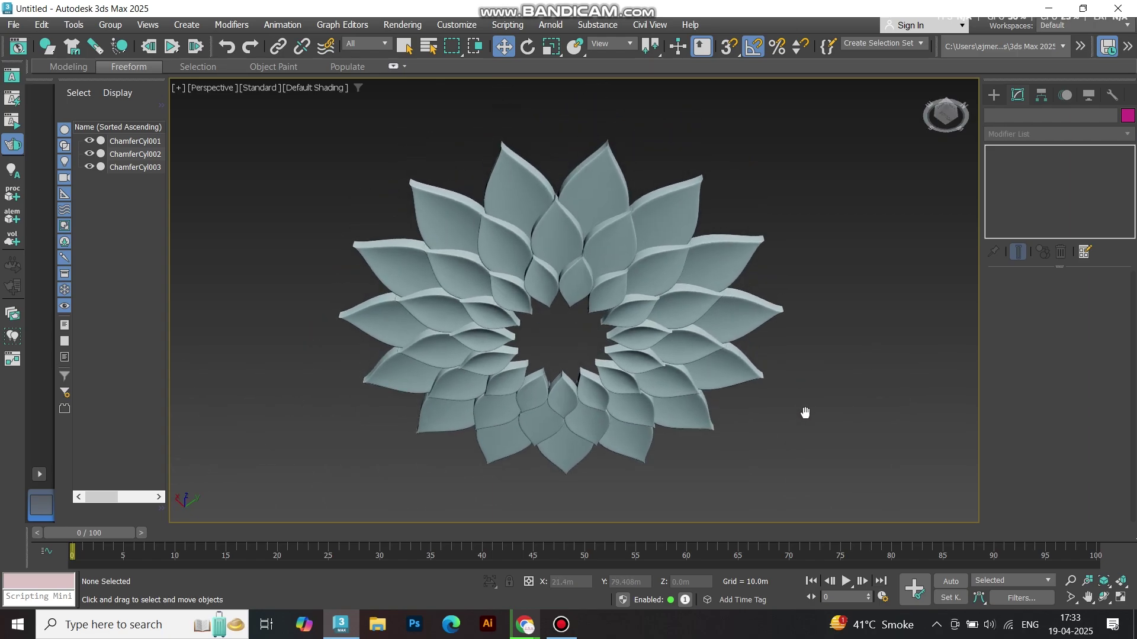
Copy the middle ring ChamferCyl002 as ChamferCyl004 with its petal radius enlarged to 25.0 m
left_click(563, 228)
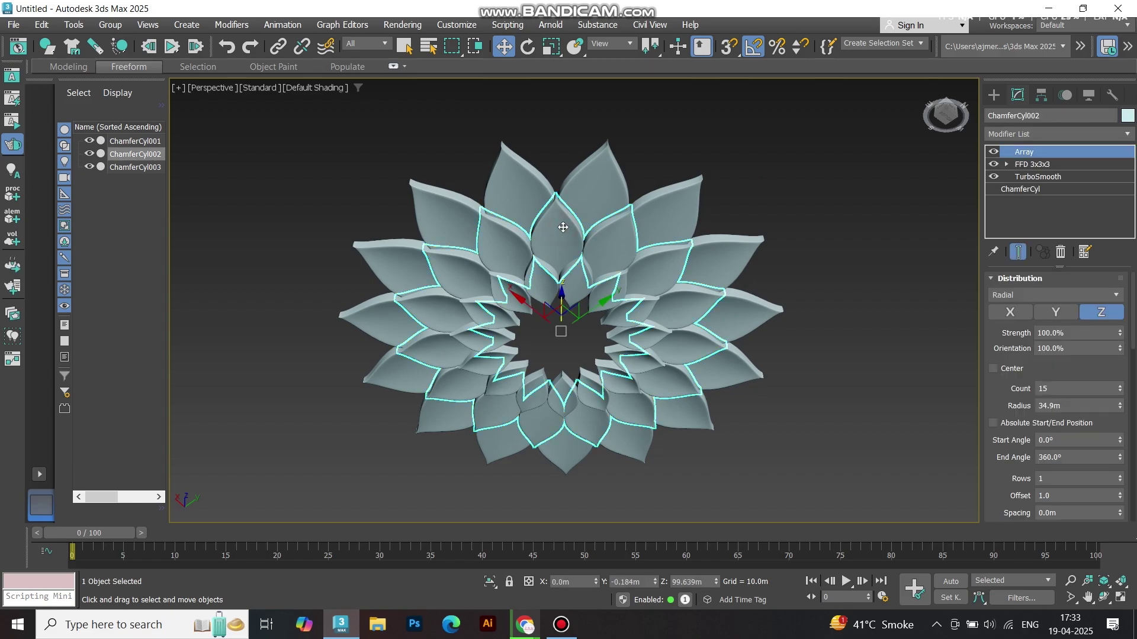
key("ctrl+v")
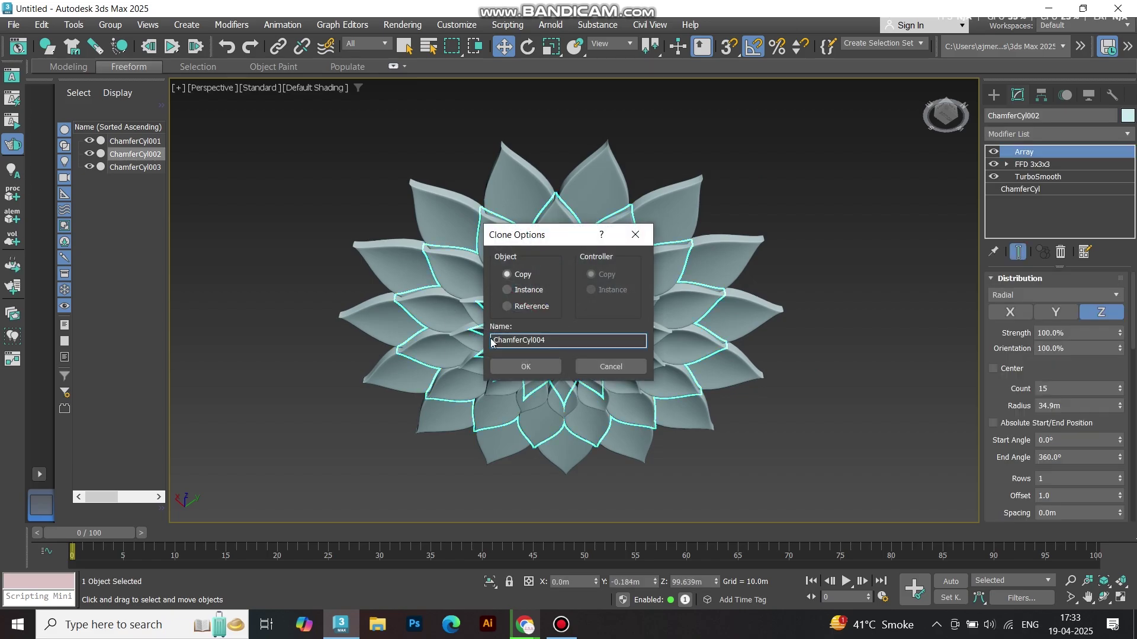
left_click(512, 365)
left_click(1027, 189)
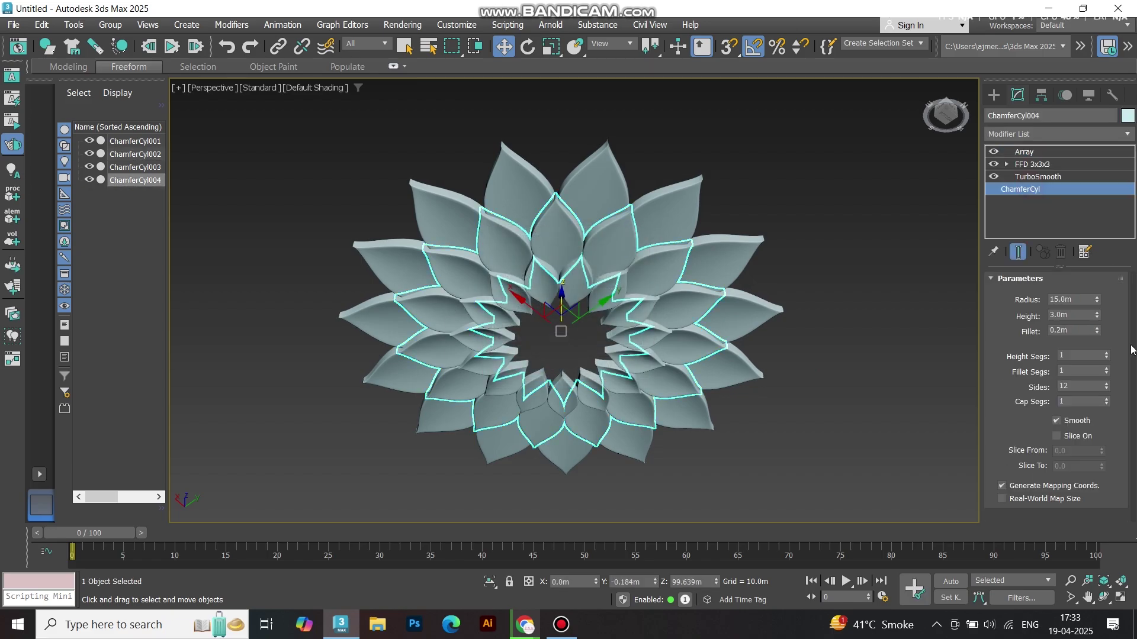
double_click(1077, 300)
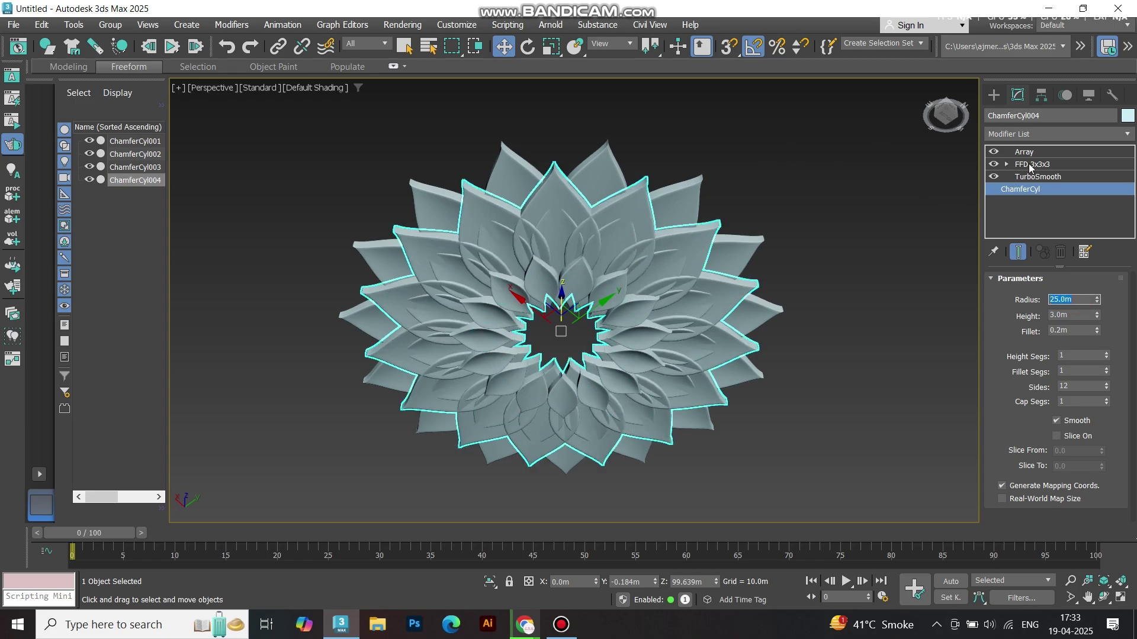
left_click(1041, 152)
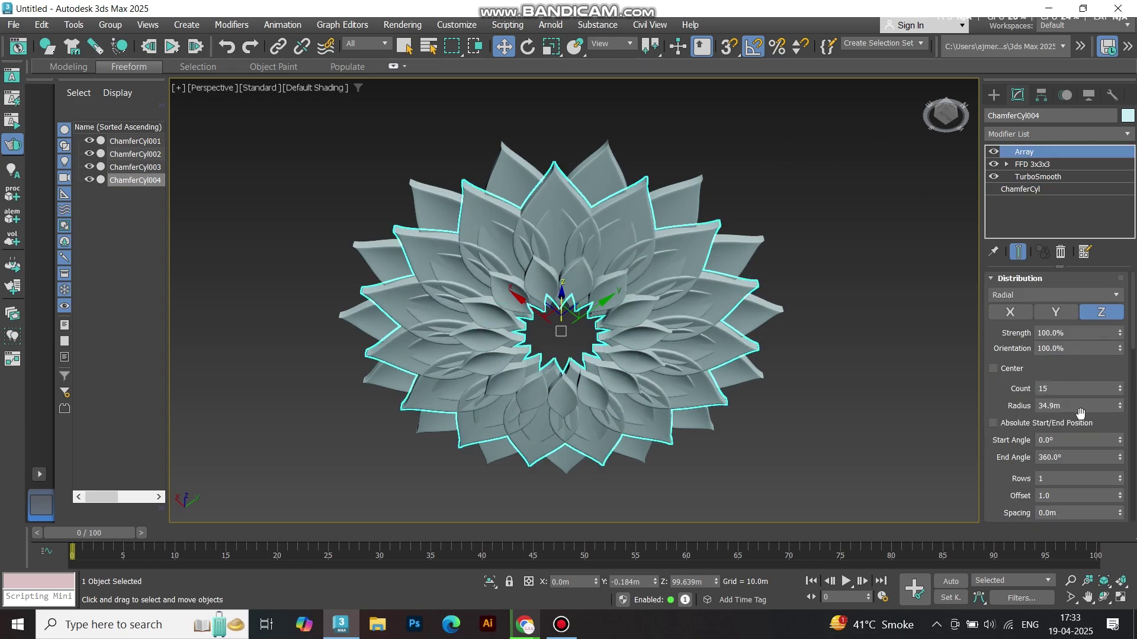
In the Top wireframe view, widen ChamferCyl004's array radius to 56.5 m
key("t")
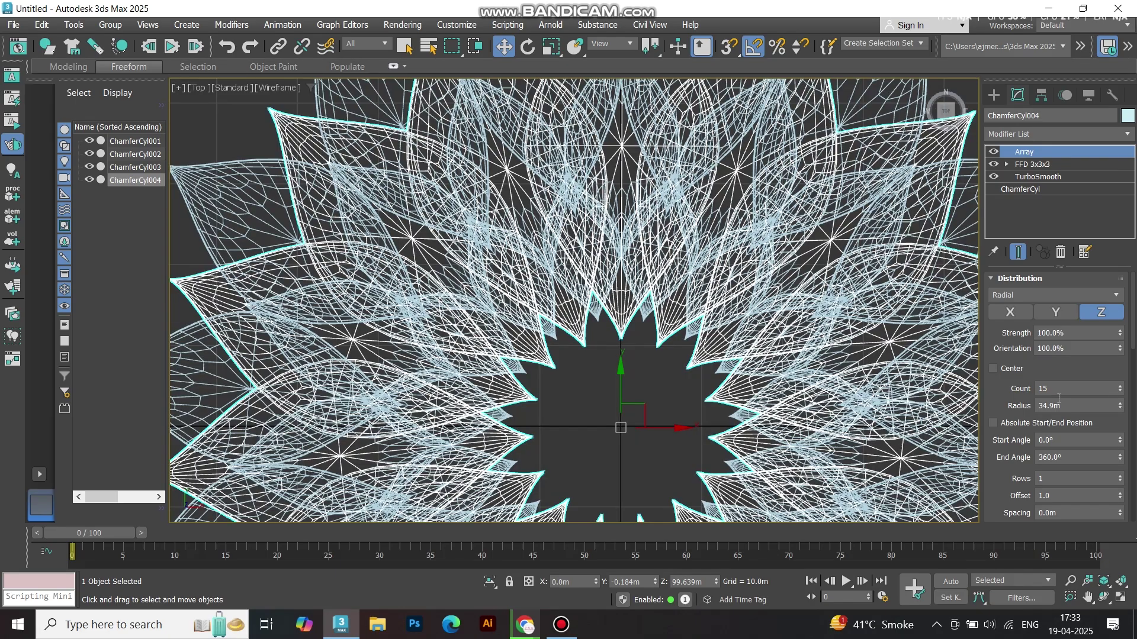
scroll(661, 325, "down", 4)
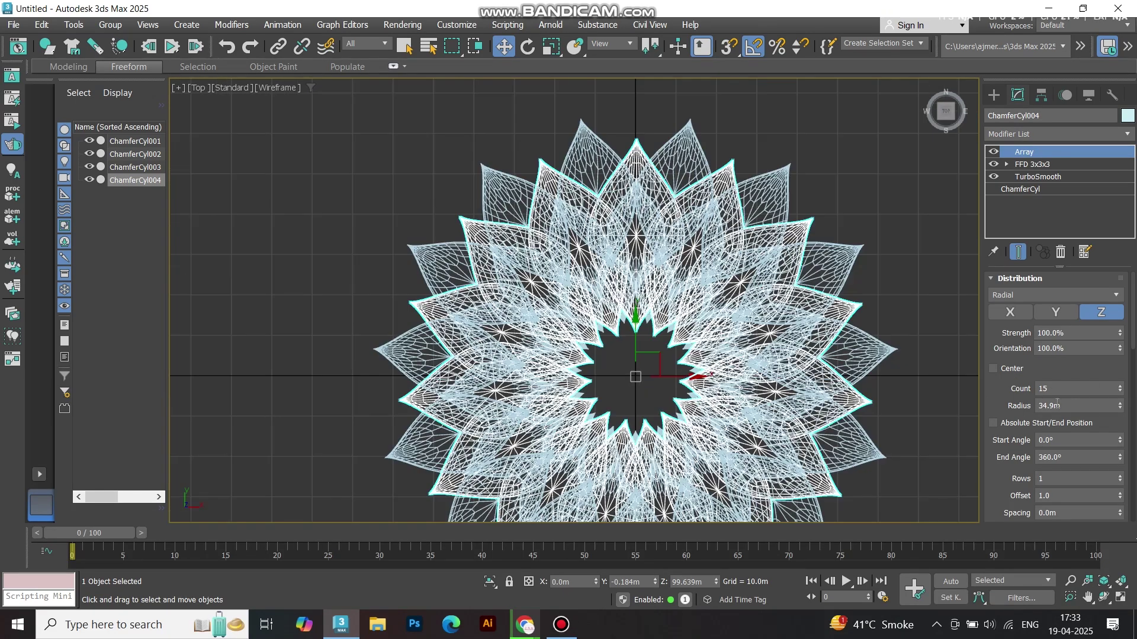
left_click_drag(1123, 406, 1078, 211)
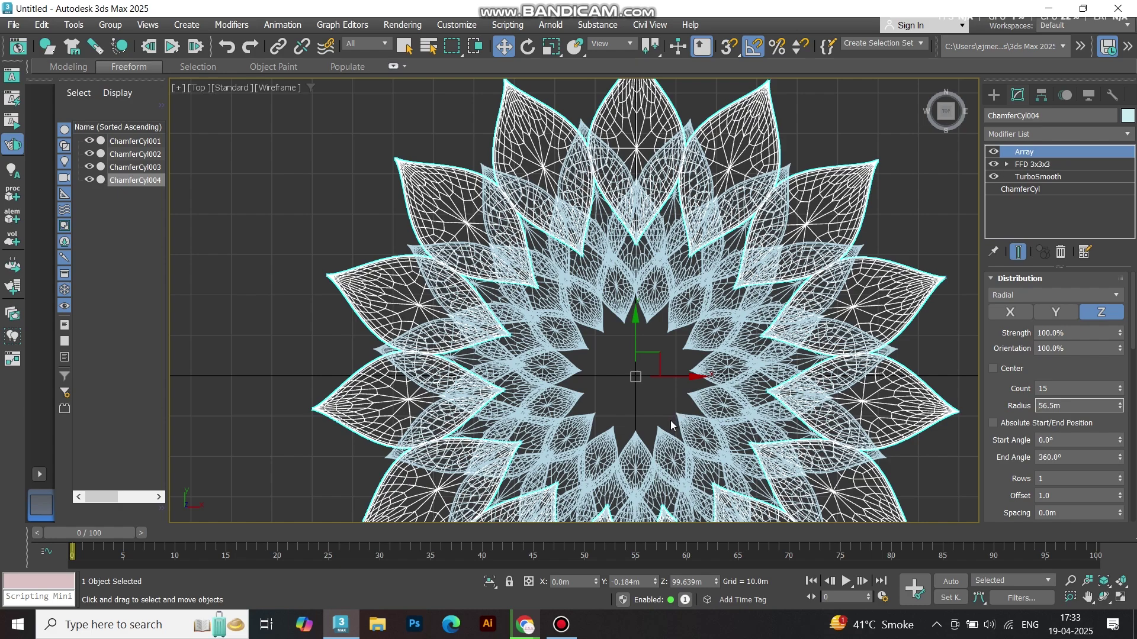
scroll(620, 310, "down", 2)
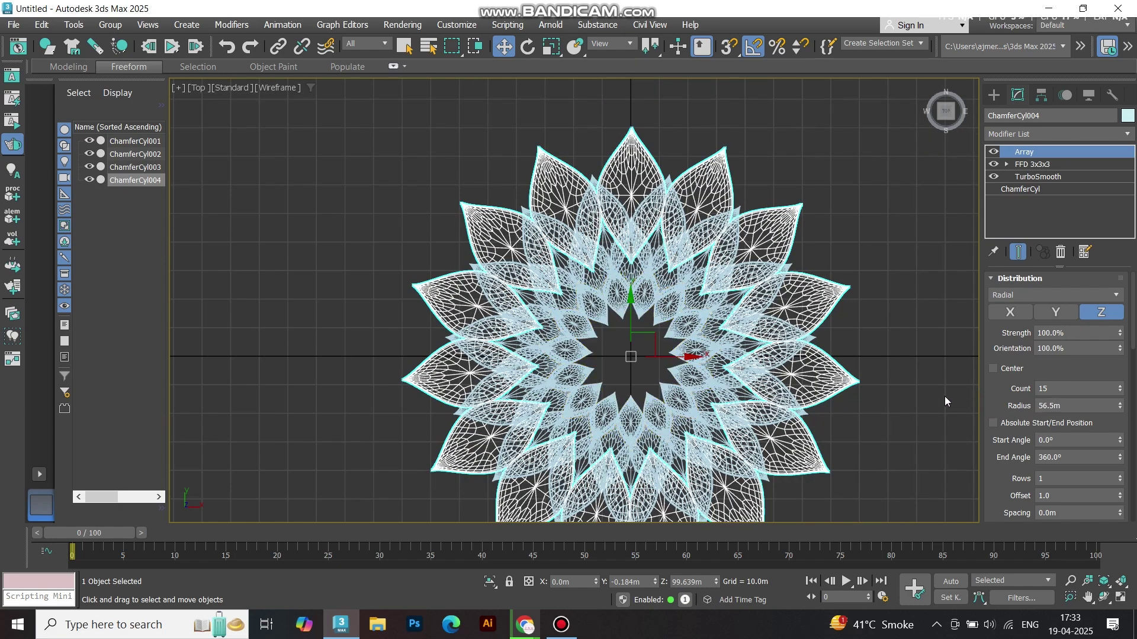
In the Left view, lift ChamferCyl004 slightly above the other rings
key("l")
key("z")
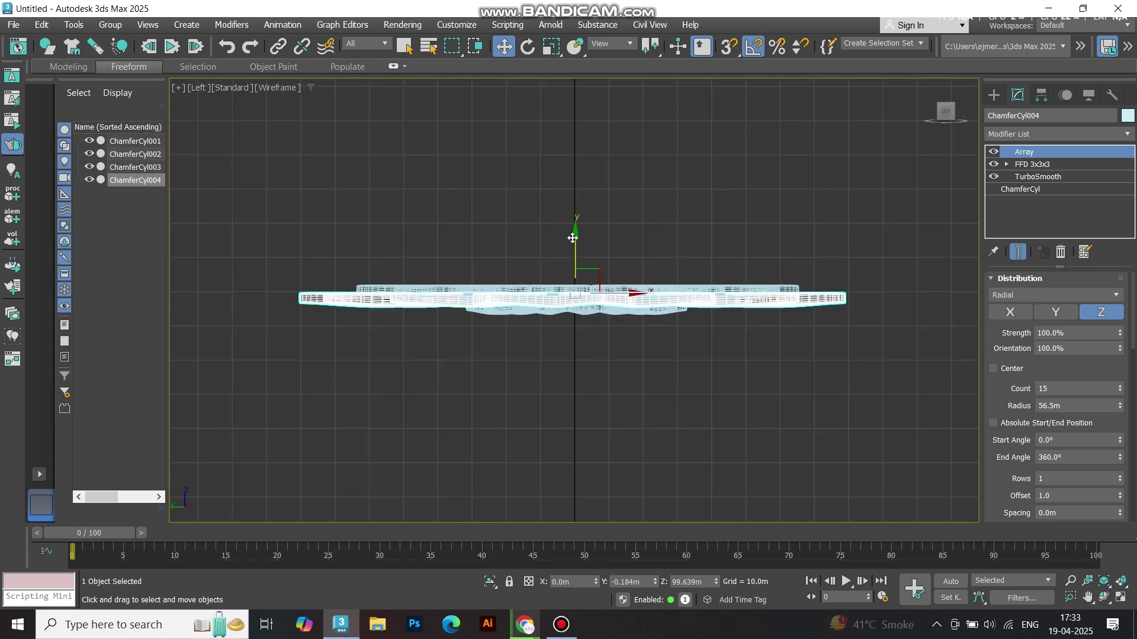
left_click_drag(572, 232, 574, 215)
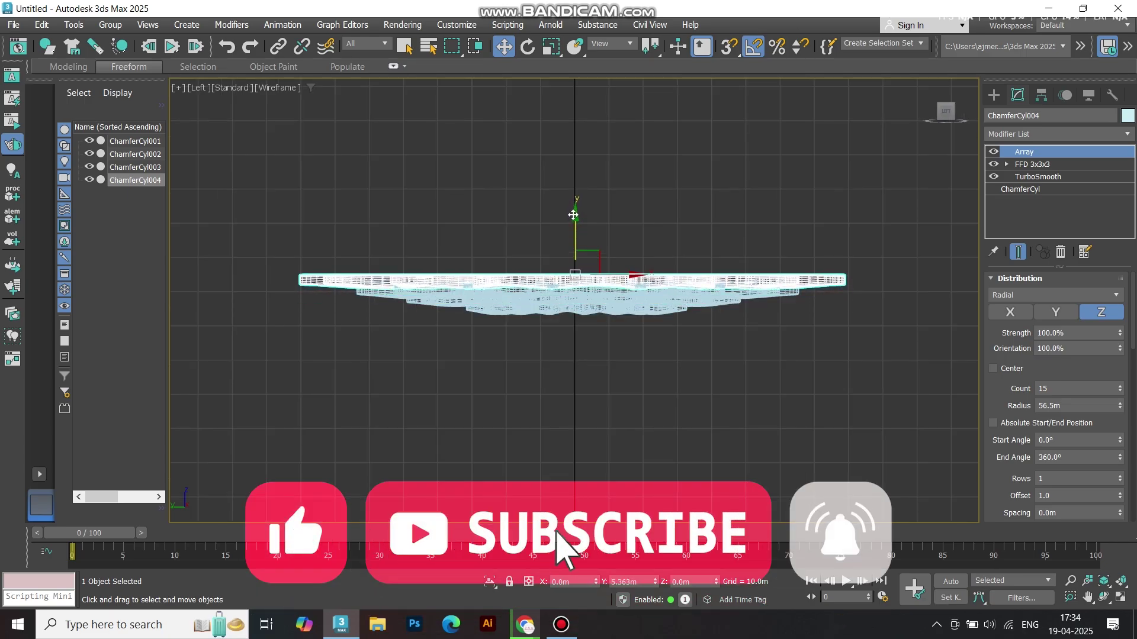